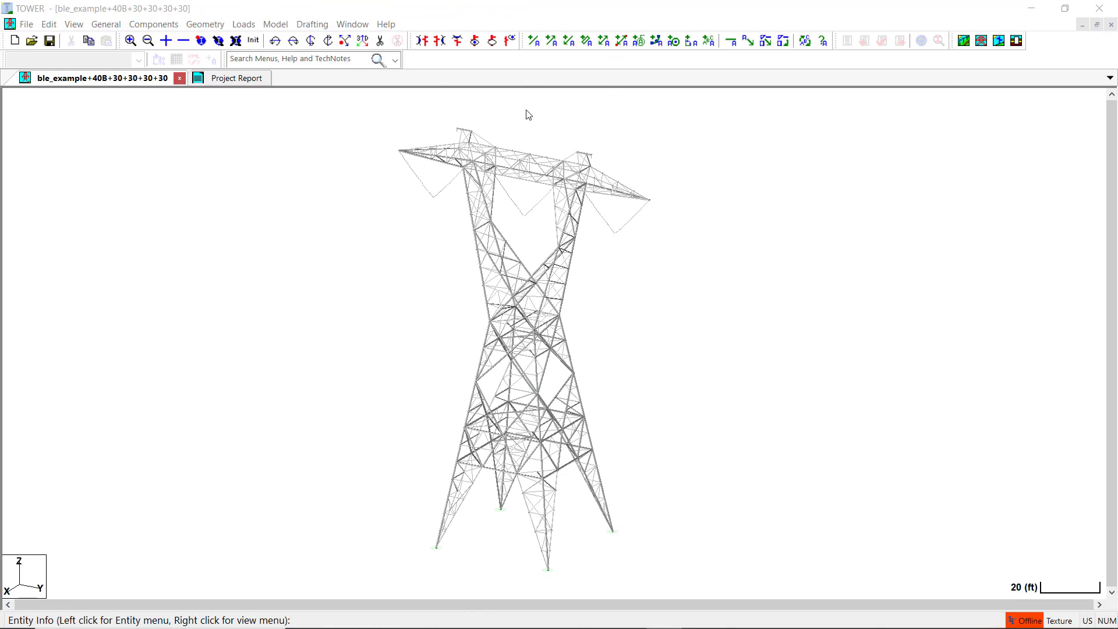
Use the nearest-group tools to open the data for diagonal group 40BE-2
{"action": "scroll", "coordinate": [528, 116], "scroll_direction": "up", "scroll_amount": 3}
{"action": "scroll", "coordinate": [528, 126], "scroll_direction": "down", "scroll_amount": 3}
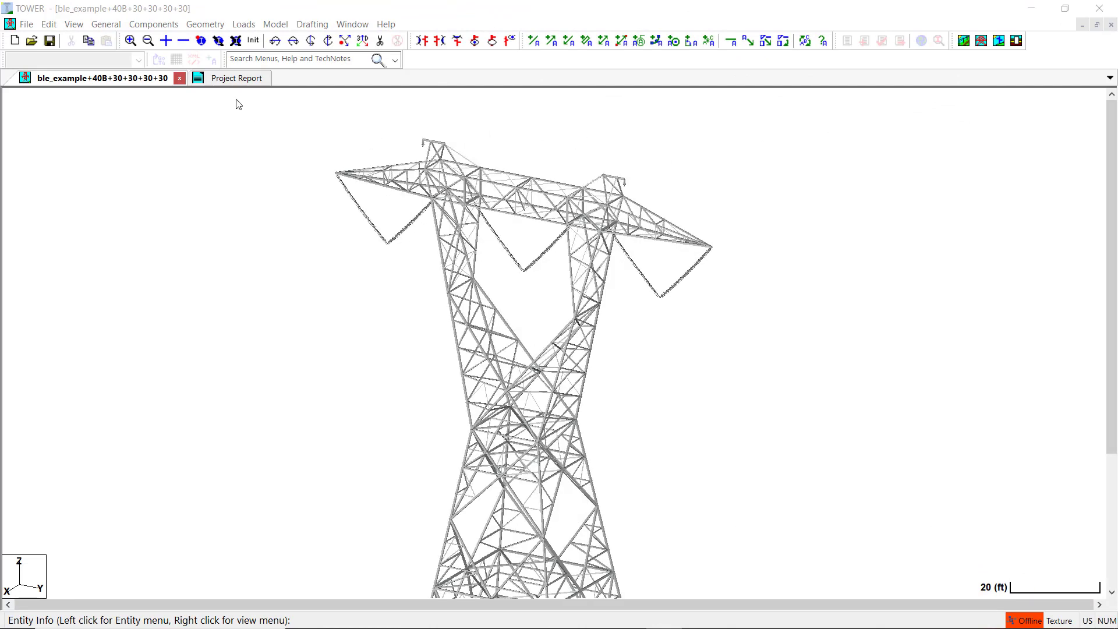
{"action": "left_click", "coordinate": [236, 40]}
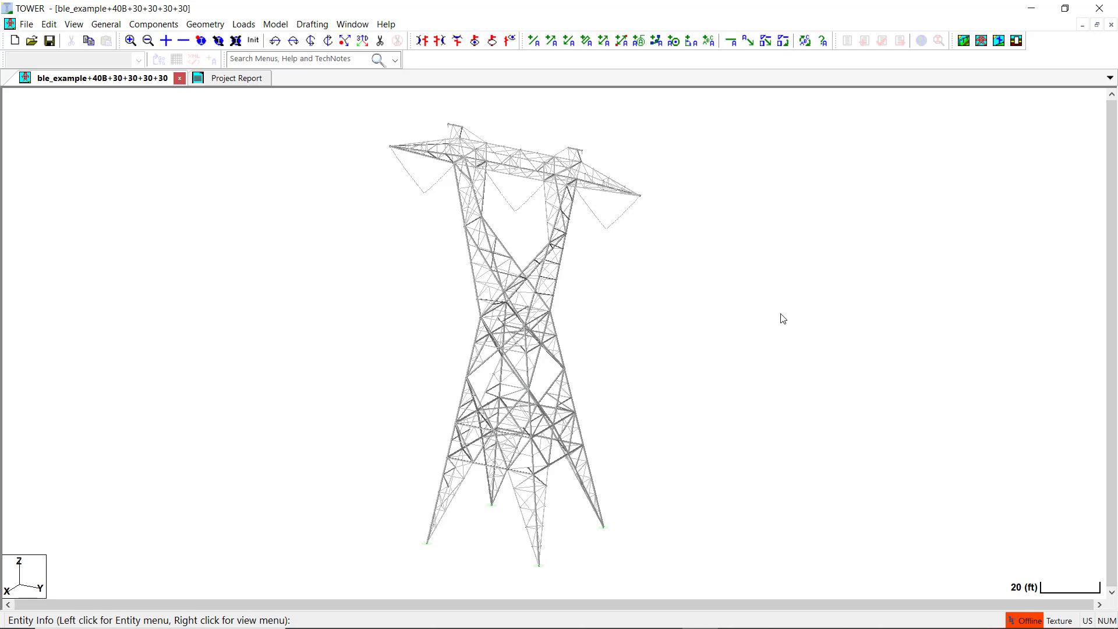
{"action": "scroll", "coordinate": [535, 588], "scroll_direction": "up", "scroll_amount": 3}
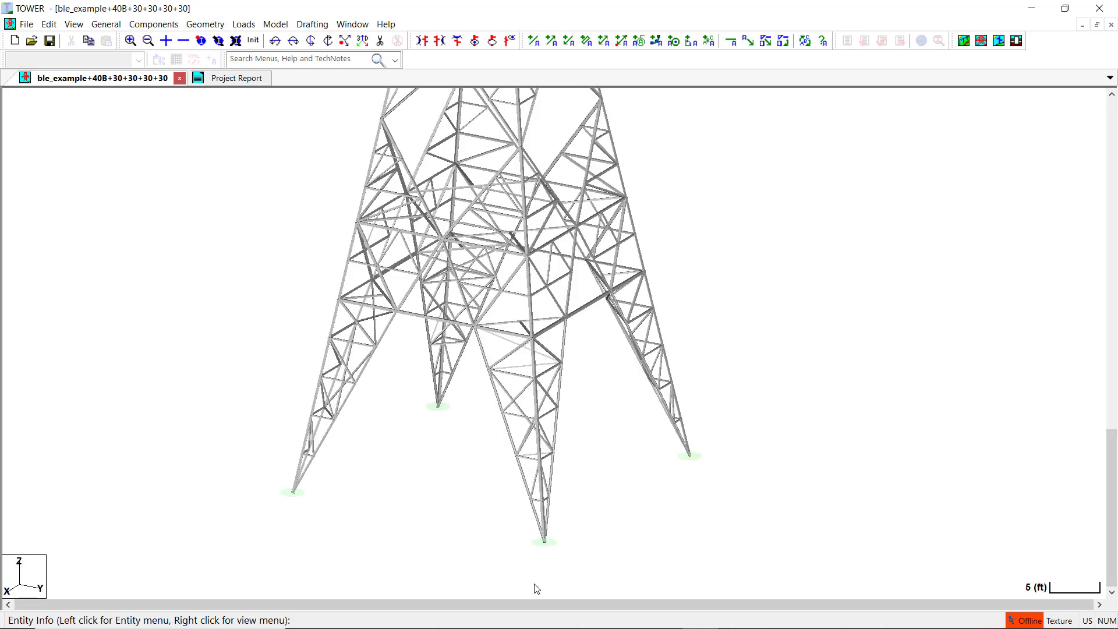
{"action": "scroll", "coordinate": [535, 588], "scroll_direction": "up", "scroll_amount": 2}
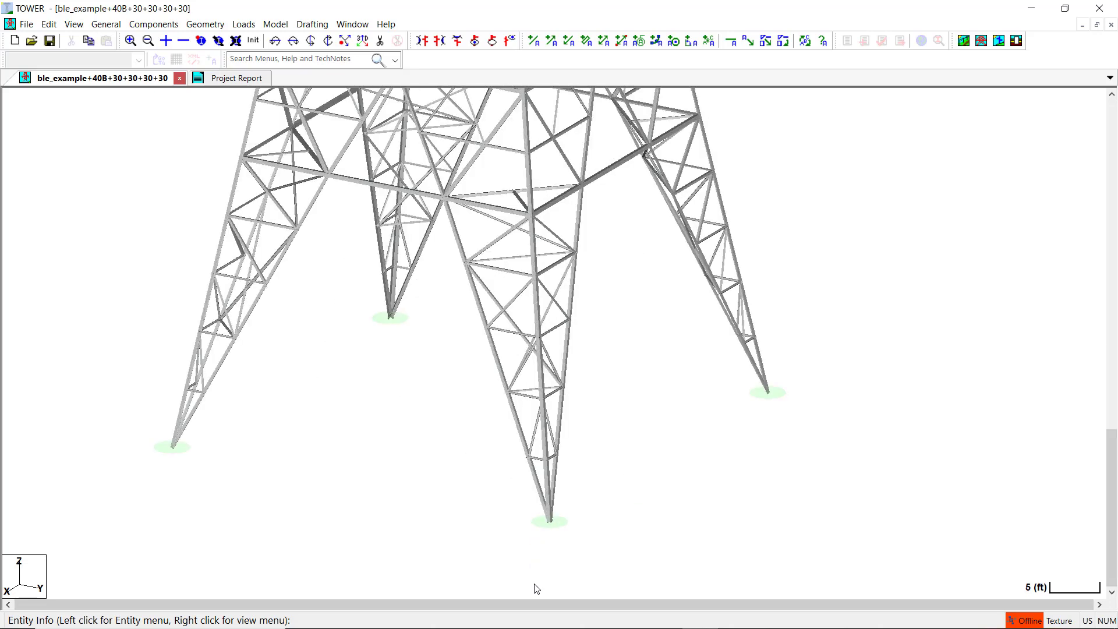
{"action": "left_click", "coordinate": [236, 42]}
{"action": "scroll", "coordinate": [512, 268], "scroll_direction": "down", "scroll_amount": 3}
{"action": "middle_click_drag", "start_coordinate": [512, 268], "coordinate": [515, 204]}
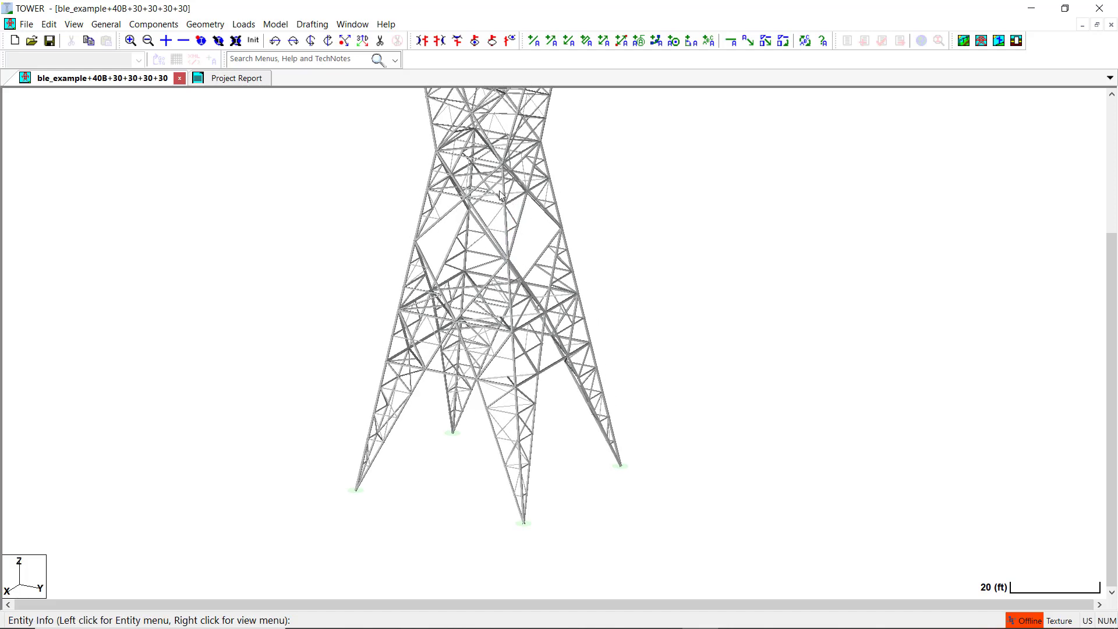
{"action": "scroll", "coordinate": [496, 186], "scroll_direction": "up", "scroll_amount": 2}
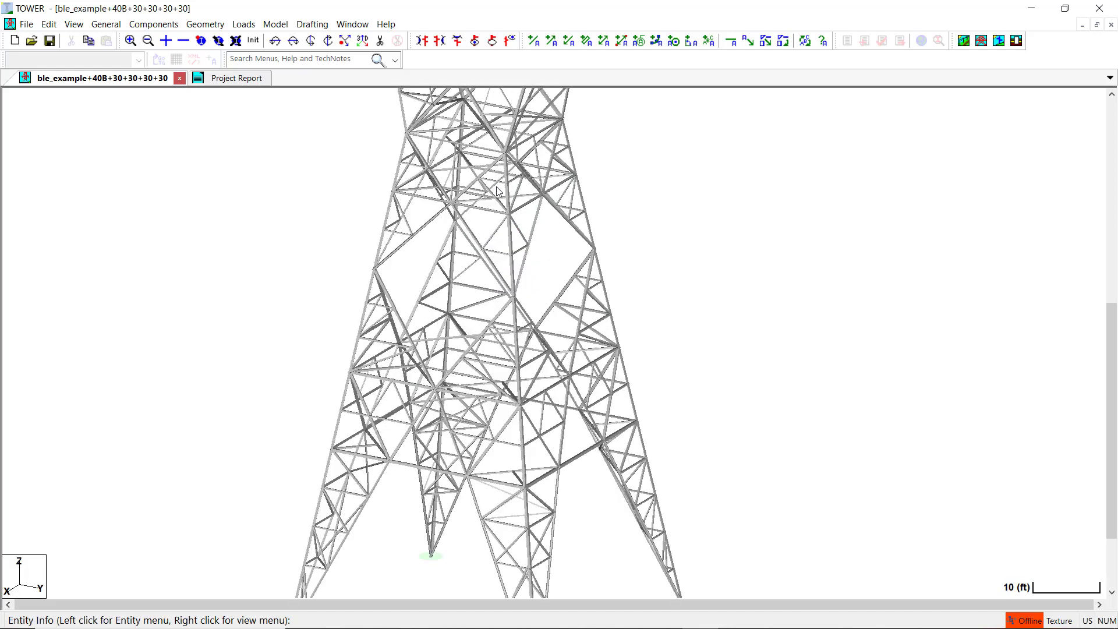
{"action": "left_click", "coordinate": [236, 40]}
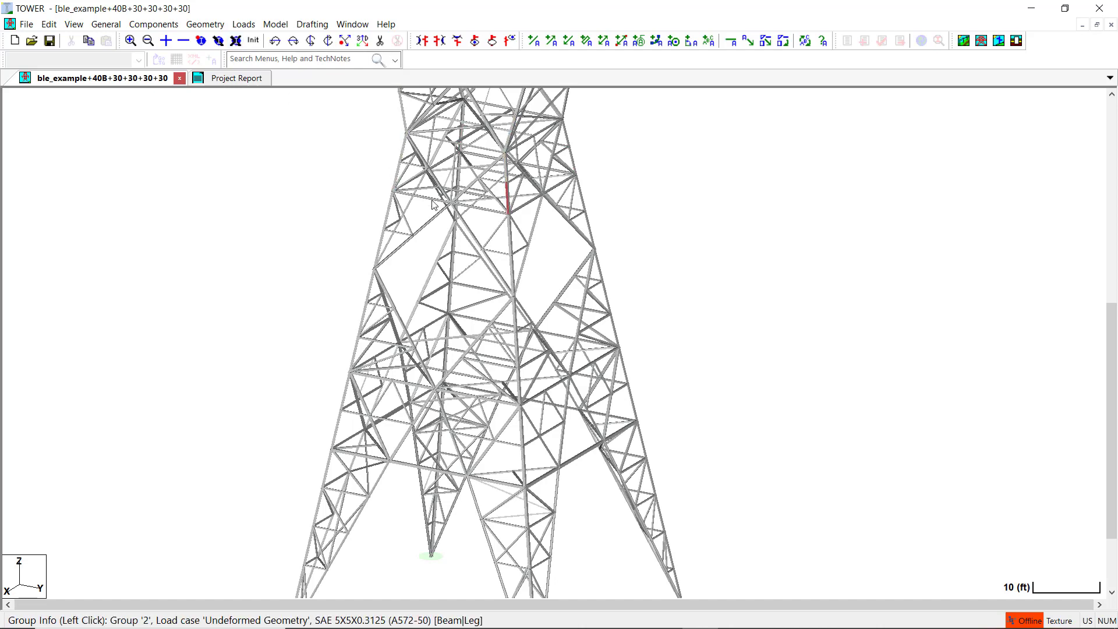
{"action": "left_click", "coordinate": [471, 229]}
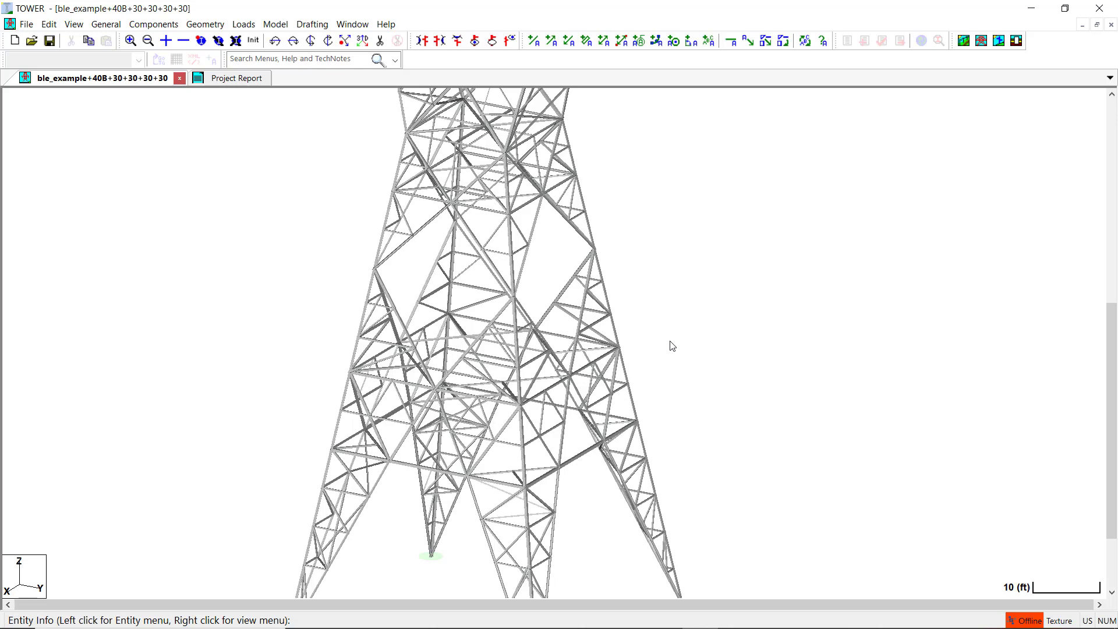
{"action": "scroll", "coordinate": [673, 346], "scroll_direction": "down", "scroll_amount": 3}
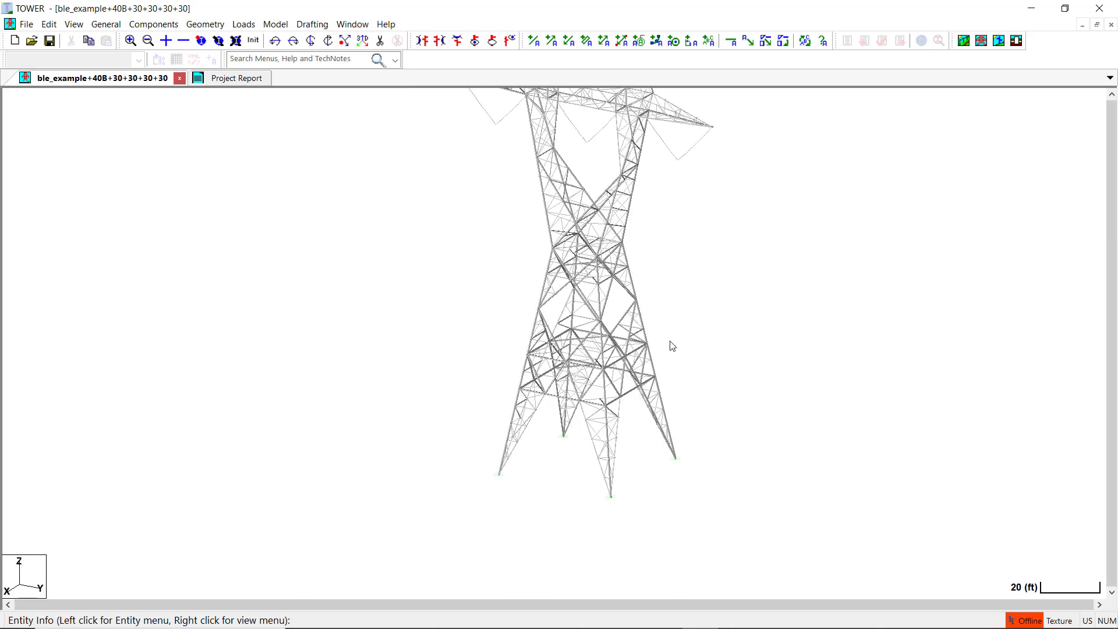
Recentre the tower, zoom onto the legs, and view a lower horizontal member's details
{"action": "middle_click", "coordinate": [659, 368]}
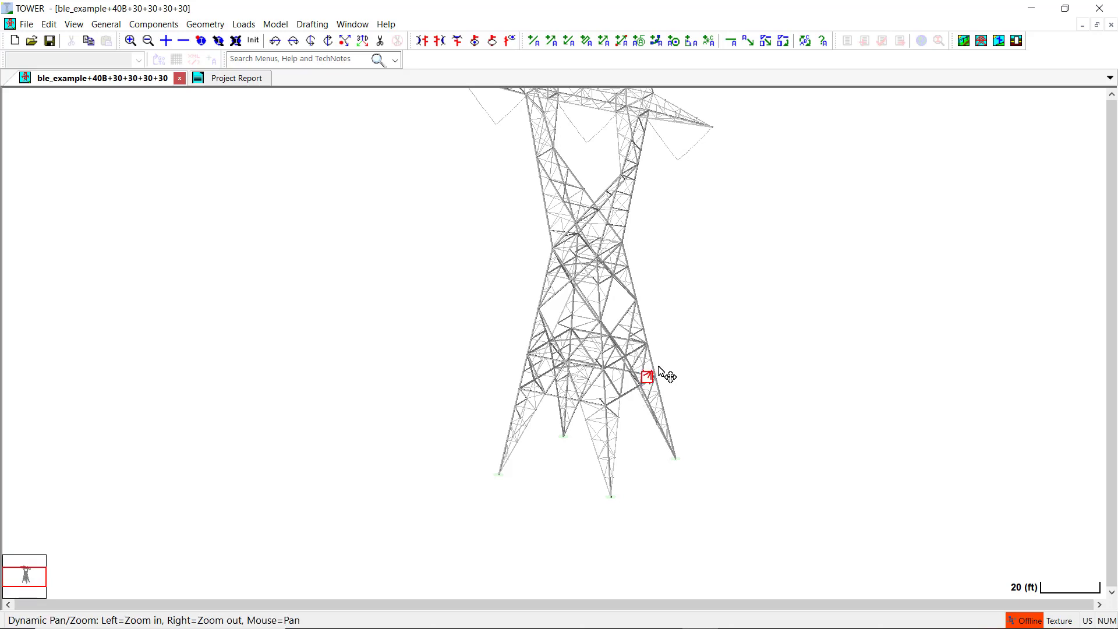
{"action": "middle_click", "coordinate": [668, 368]}
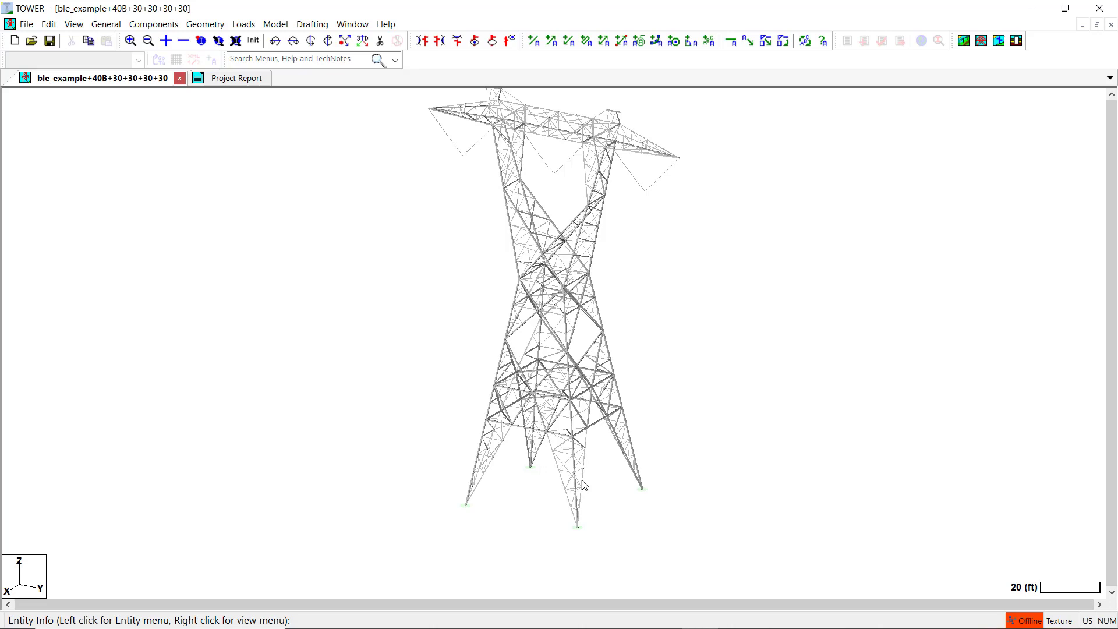
{"action": "scroll", "coordinate": [577, 482], "scroll_direction": "up", "scroll_amount": 2}
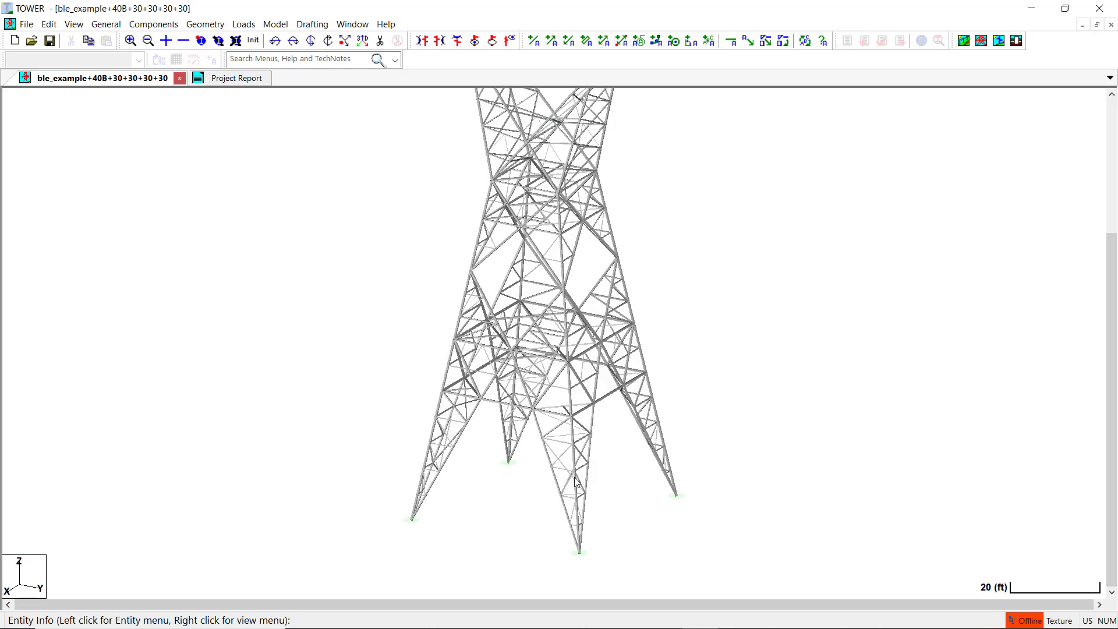
{"action": "scroll", "coordinate": [577, 482], "scroll_direction": "up", "scroll_amount": 2}
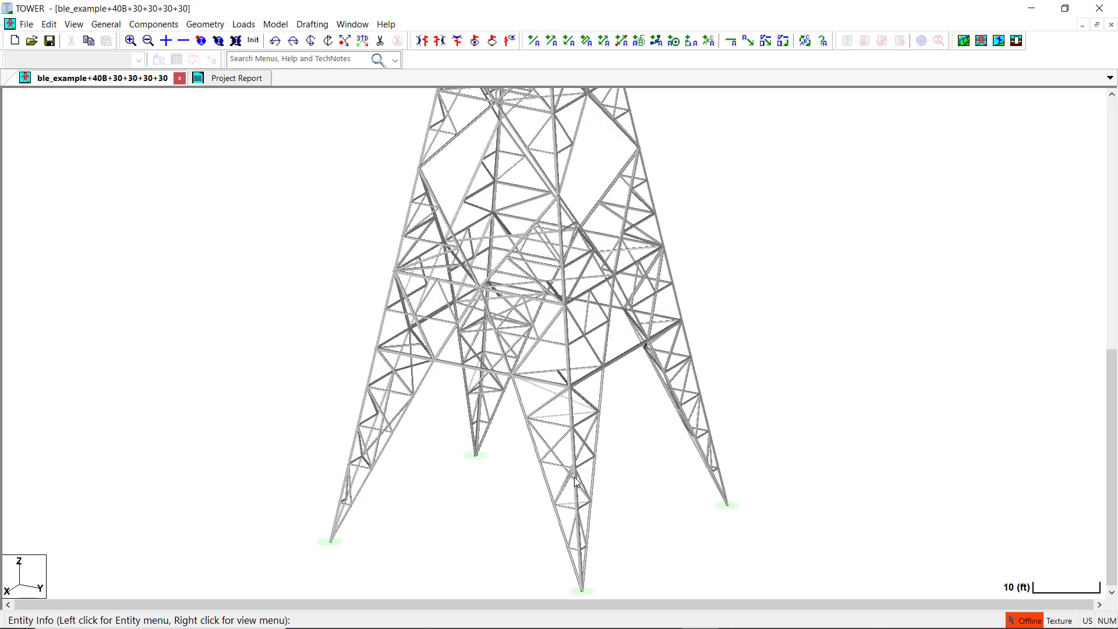
{"action": "scroll", "coordinate": [577, 598], "scroll_direction": "up", "scroll_amount": 2}
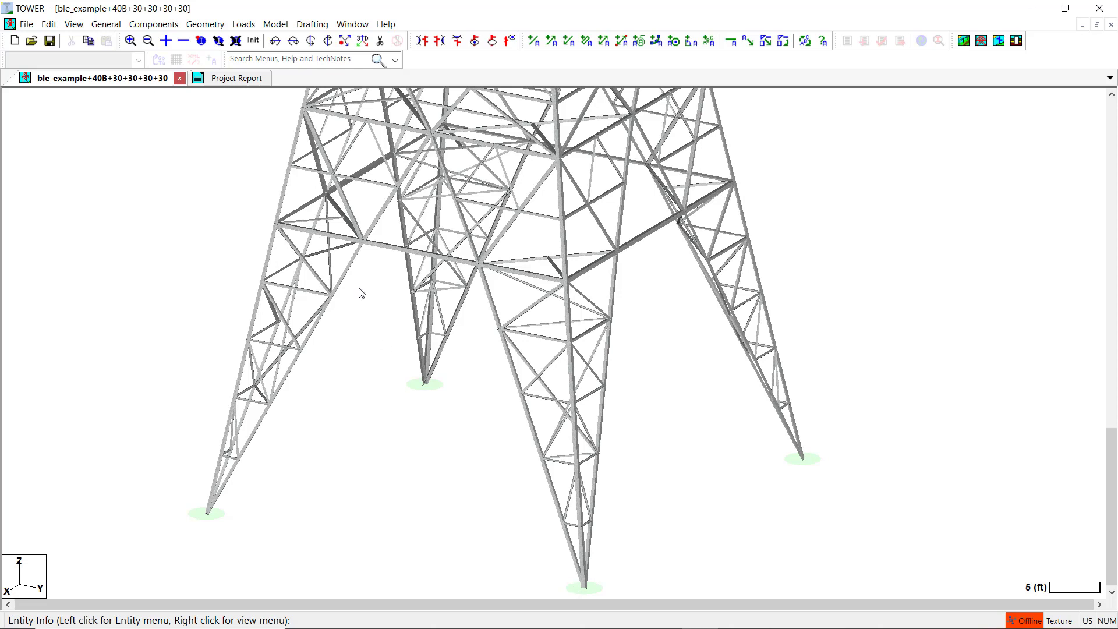
{"action": "left_click", "coordinate": [218, 40]}
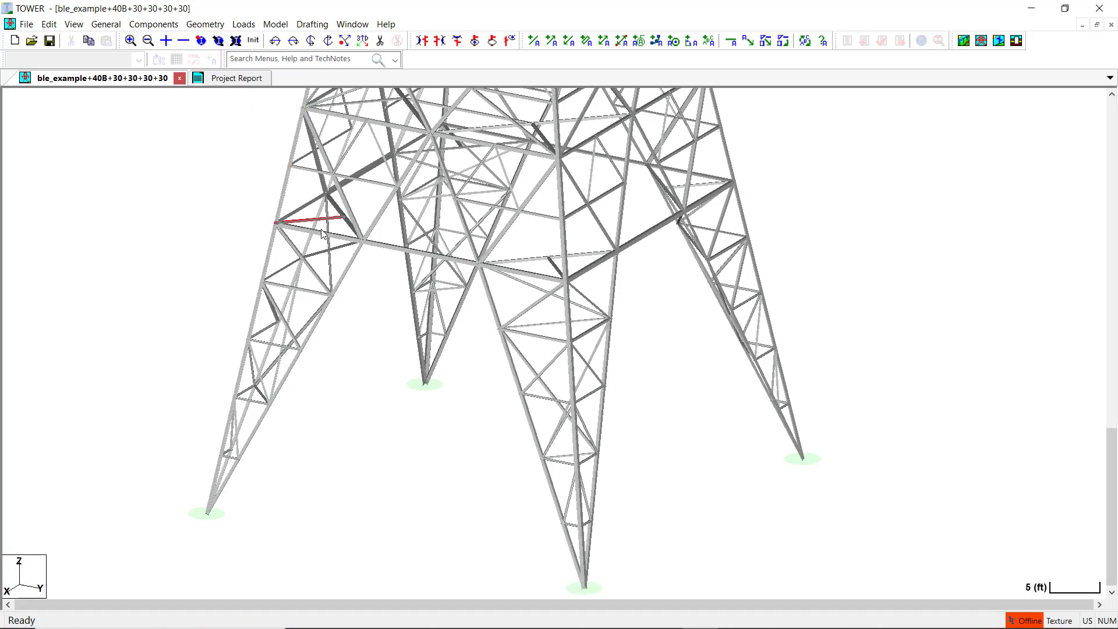
{"action": "left_click", "coordinate": [490, 306]}
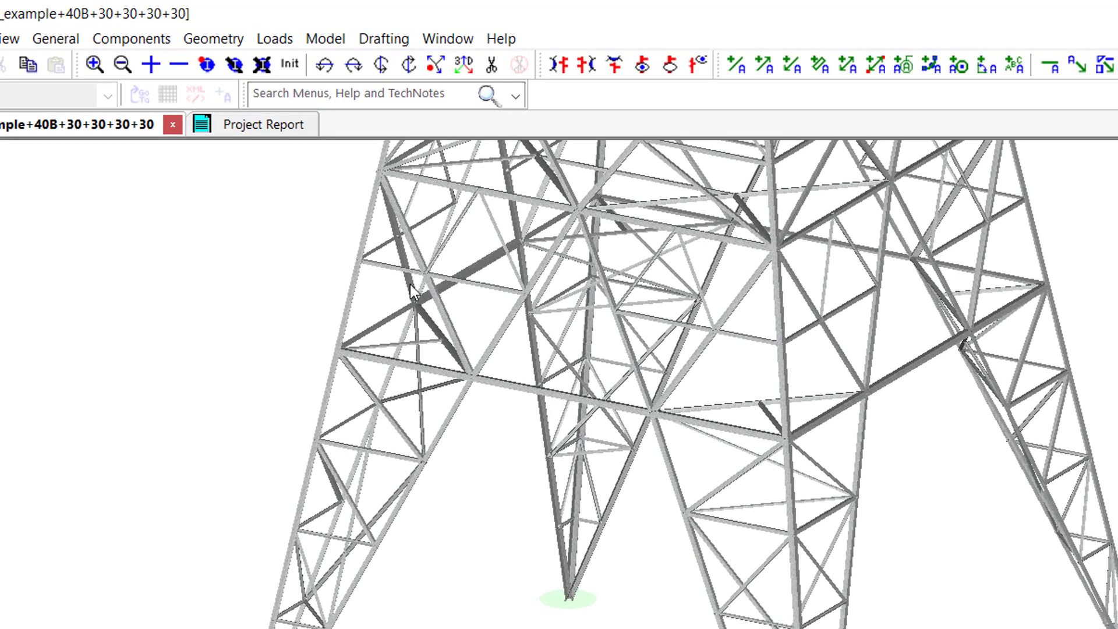
{"action": "left_click", "coordinate": [222, 40]}
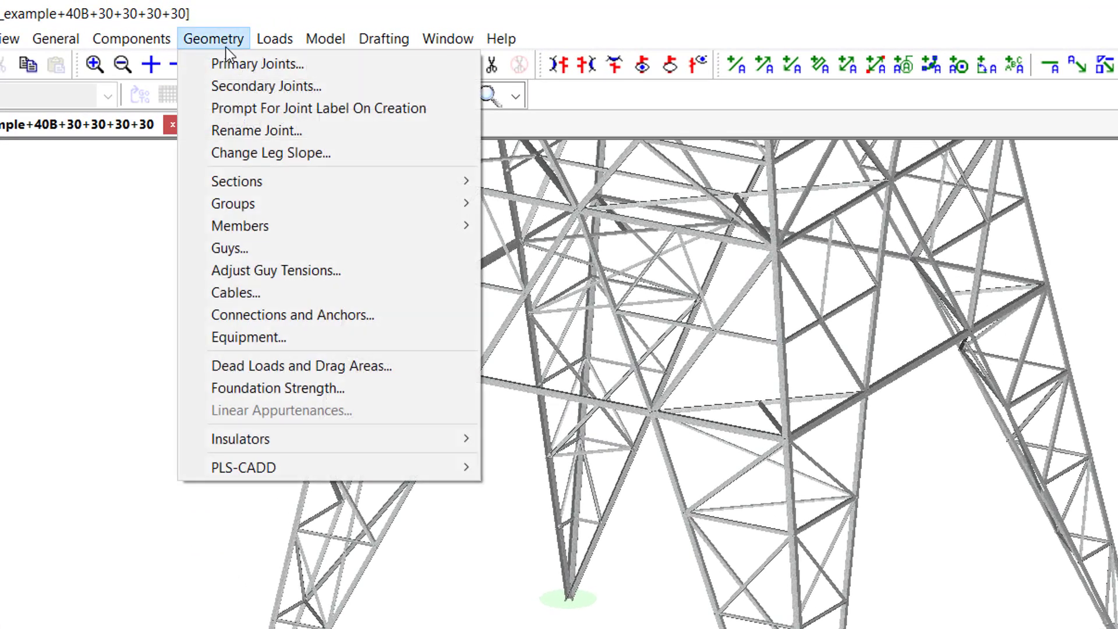
{"action": "mouse_move", "coordinate": [298, 227]}
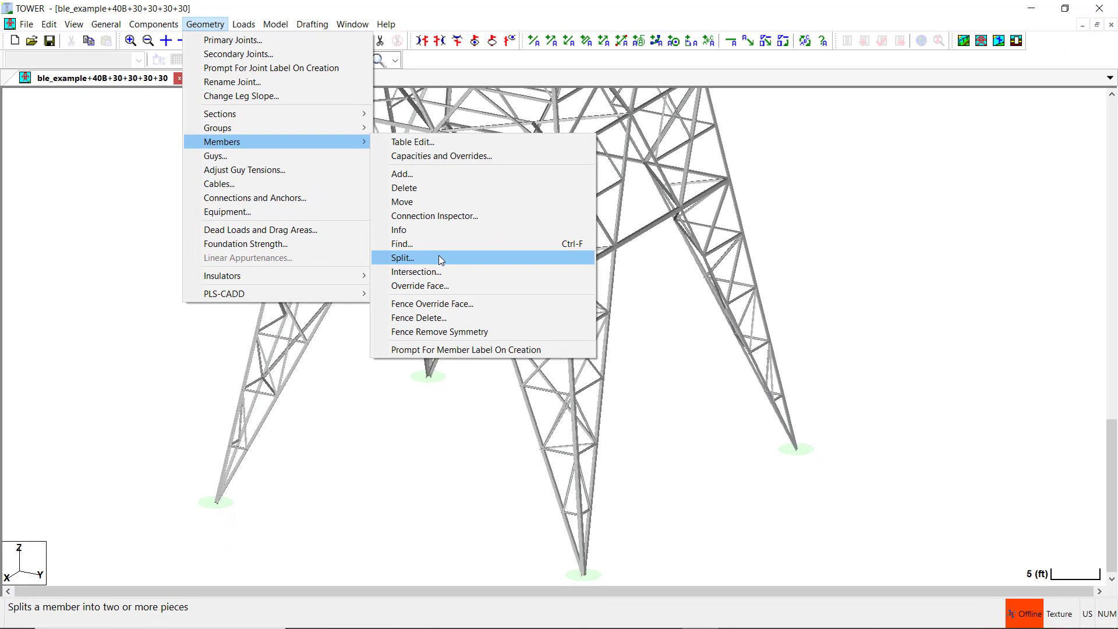
{"action": "right_click", "coordinate": [446, 15]}
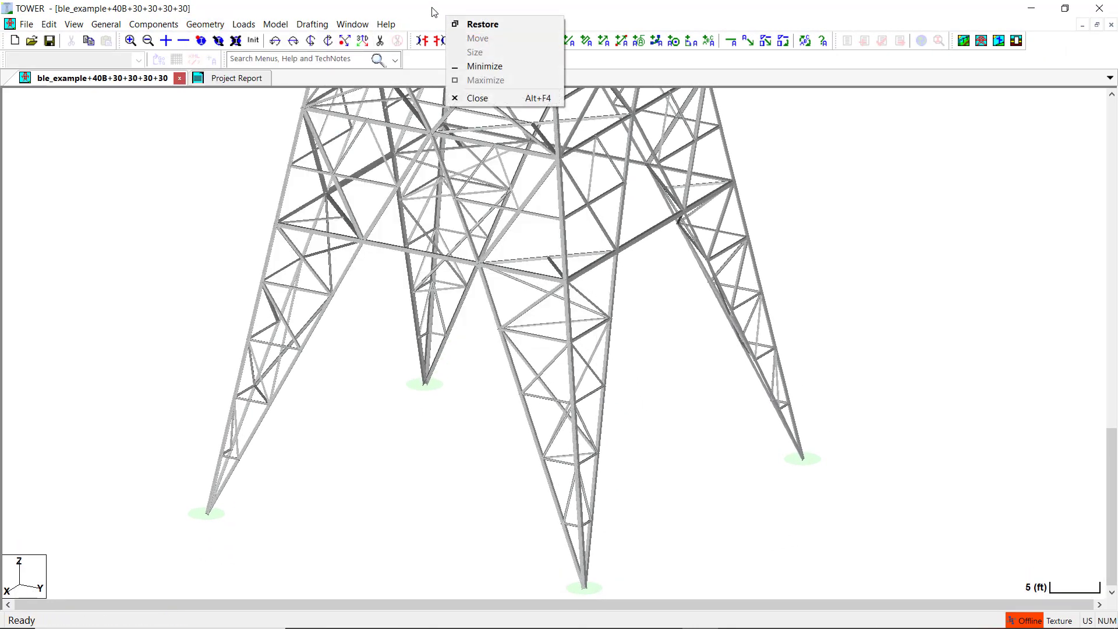
{"action": "left_click", "coordinate": [428, 10]}
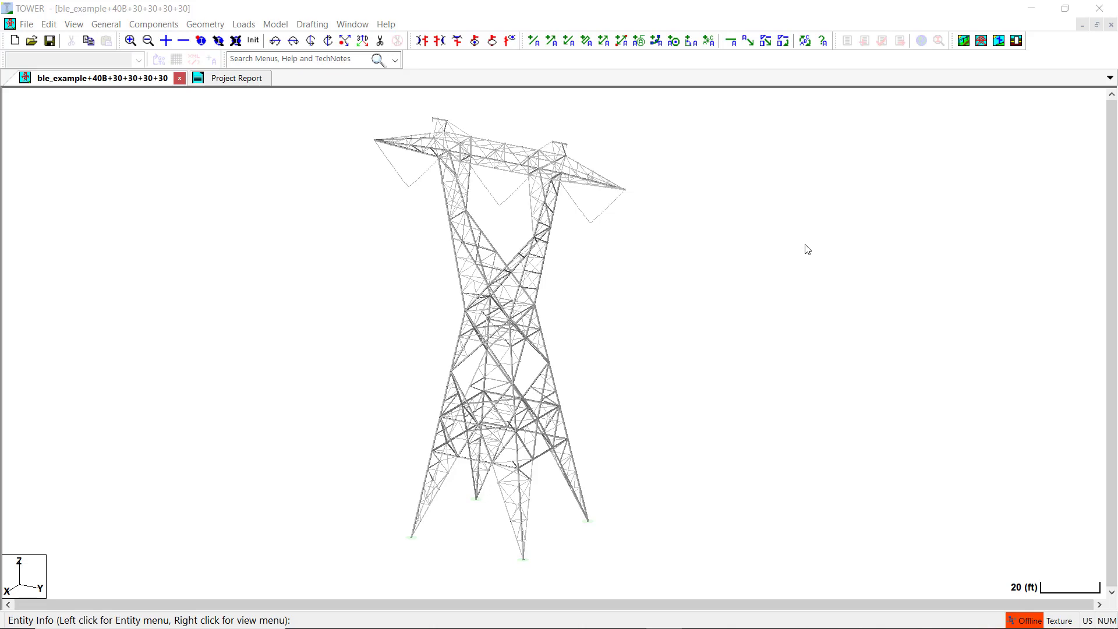
{"action": "left_click", "coordinate": [205, 24]}
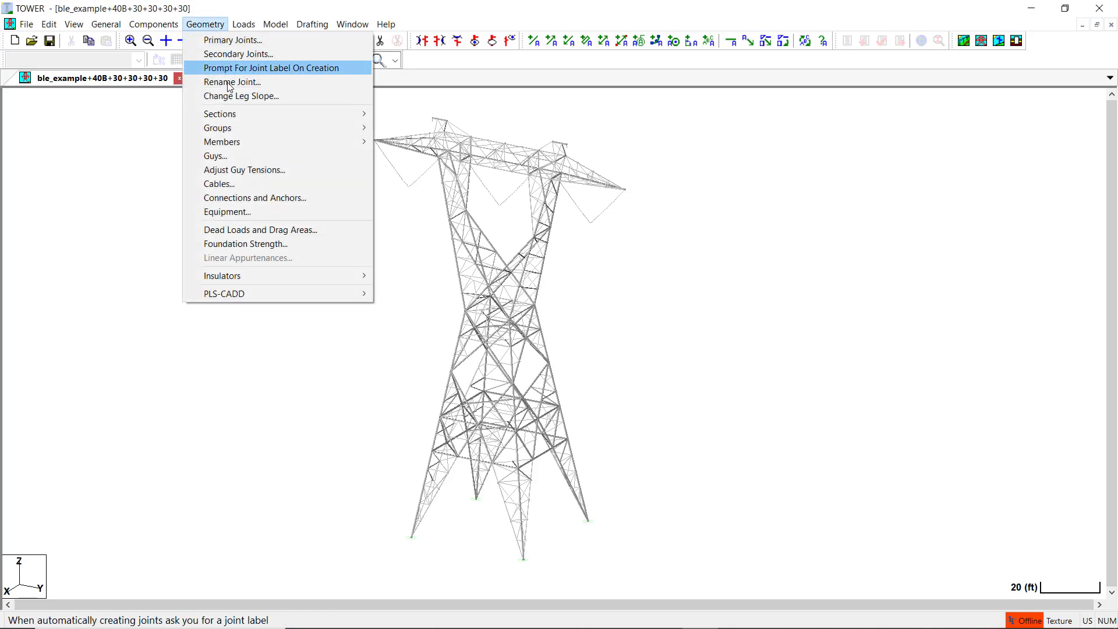
{"action": "mouse_move", "coordinate": [241, 128]}
{"action": "left_click", "coordinate": [407, 128]}
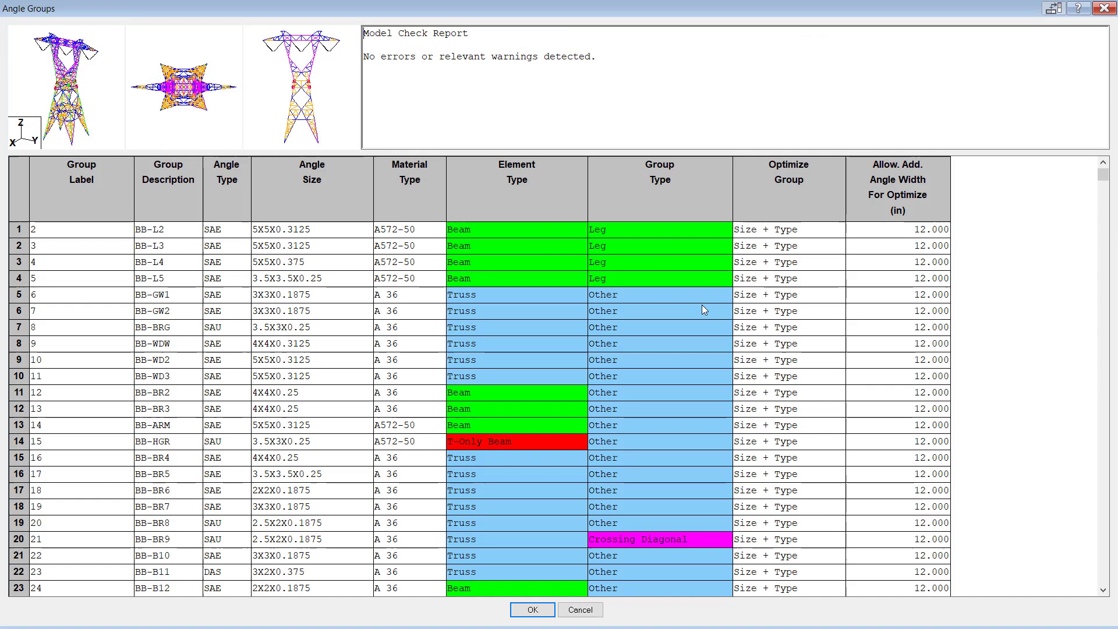
{"action": "scroll", "coordinate": [701, 308], "scroll_direction": "down", "scroll_amount": 3}
{"action": "left_click", "coordinate": [727, 428]}
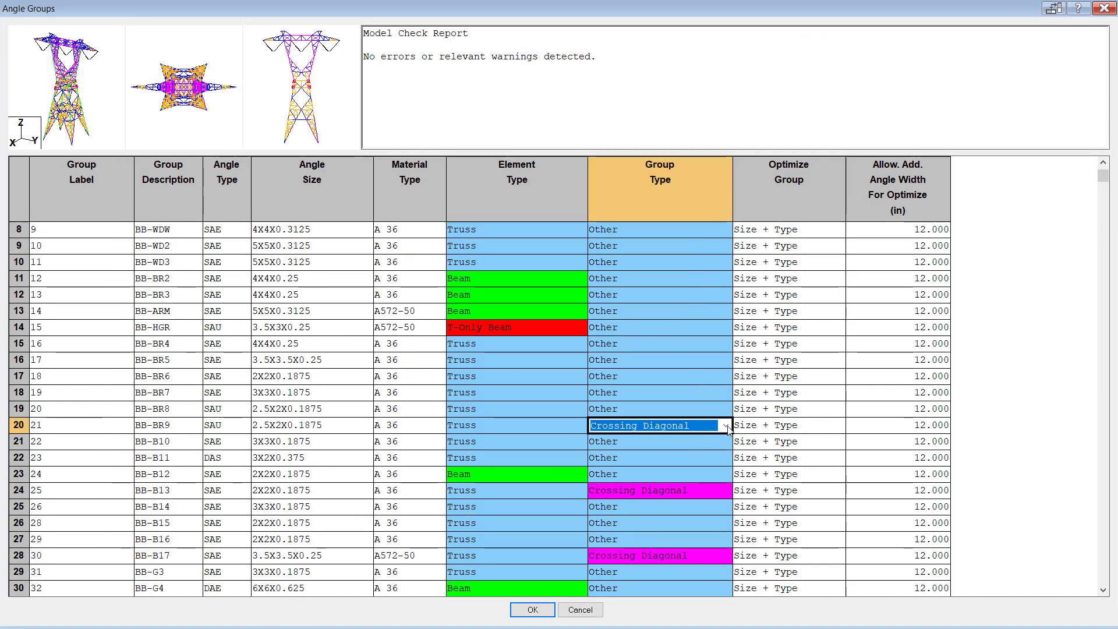
{"action": "left_click", "coordinate": [725, 425]}
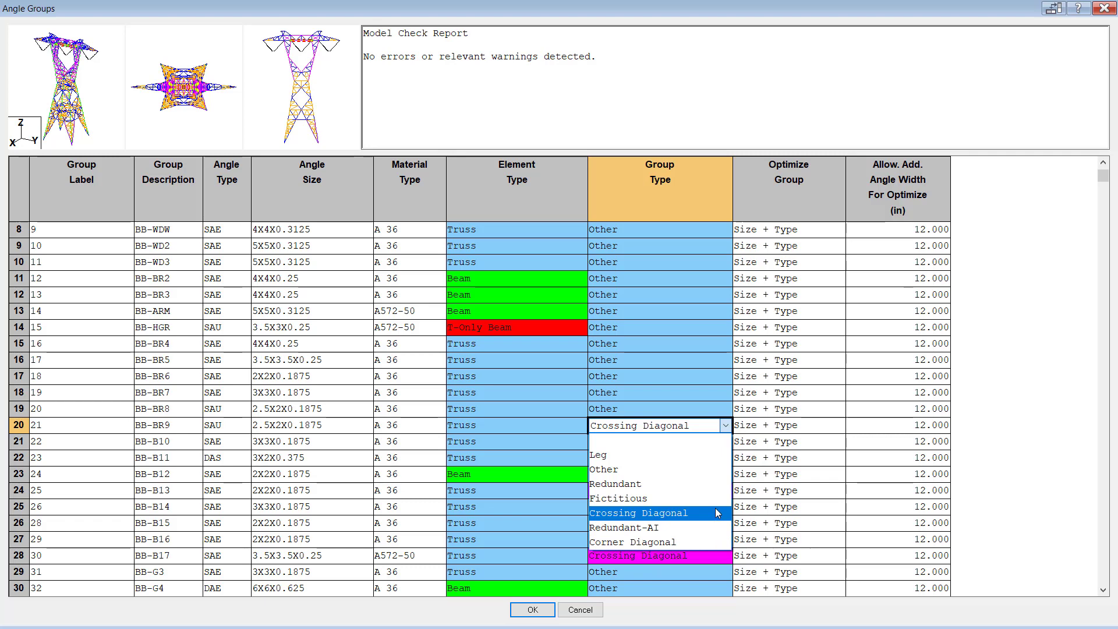
{"action": "left_click", "coordinate": [725, 426]}
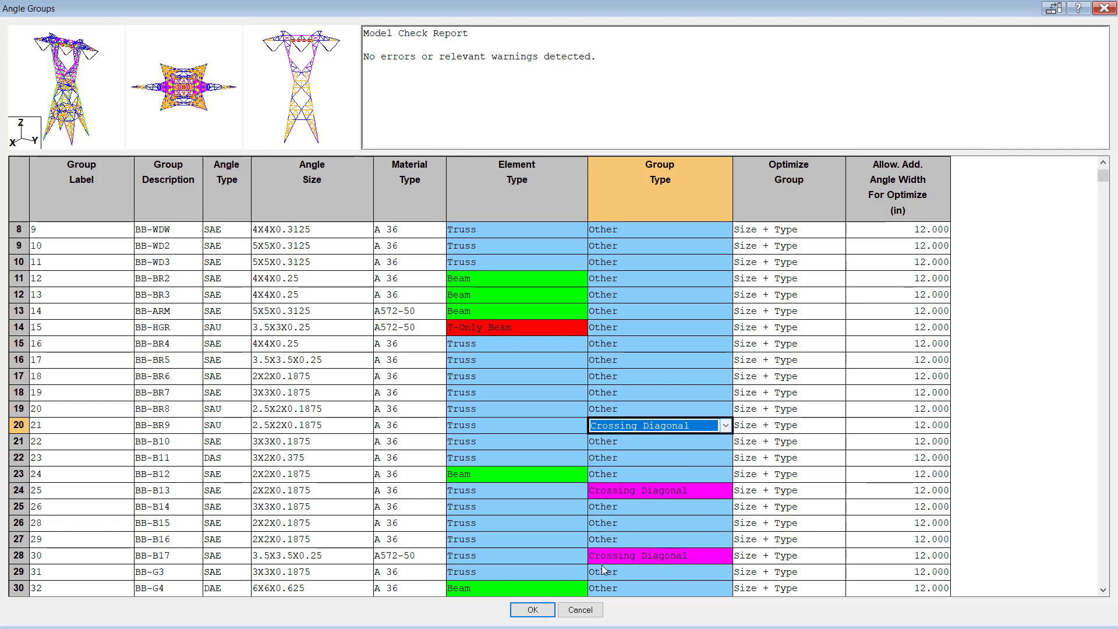
{"action": "left_click", "coordinate": [580, 608]}
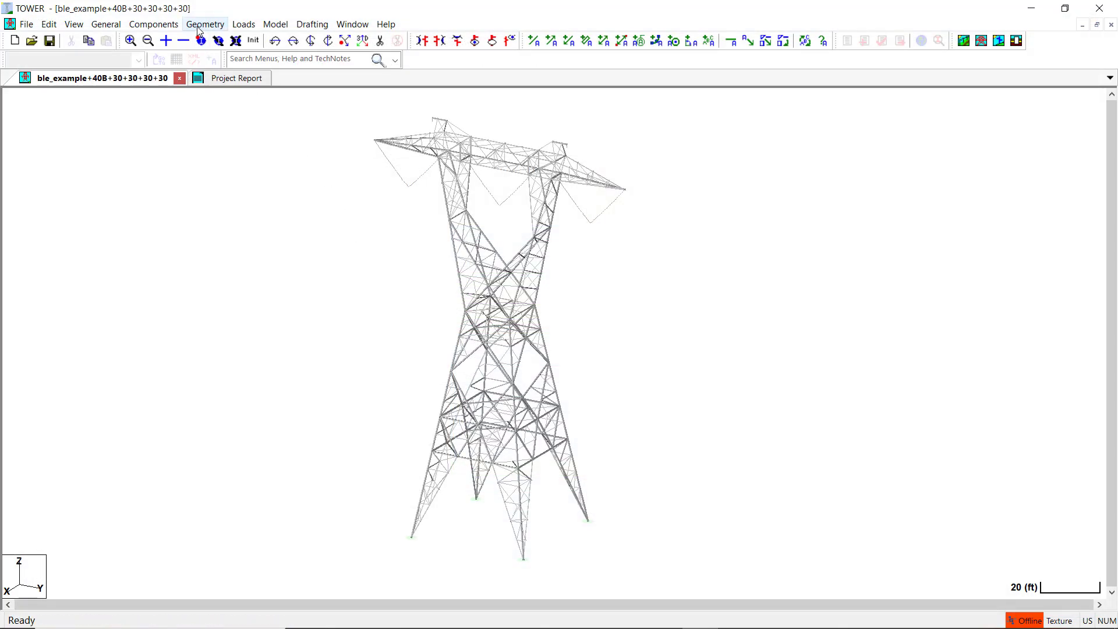
{"action": "left_click", "coordinate": [199, 27]}
{"action": "mouse_move", "coordinate": [248, 142]}
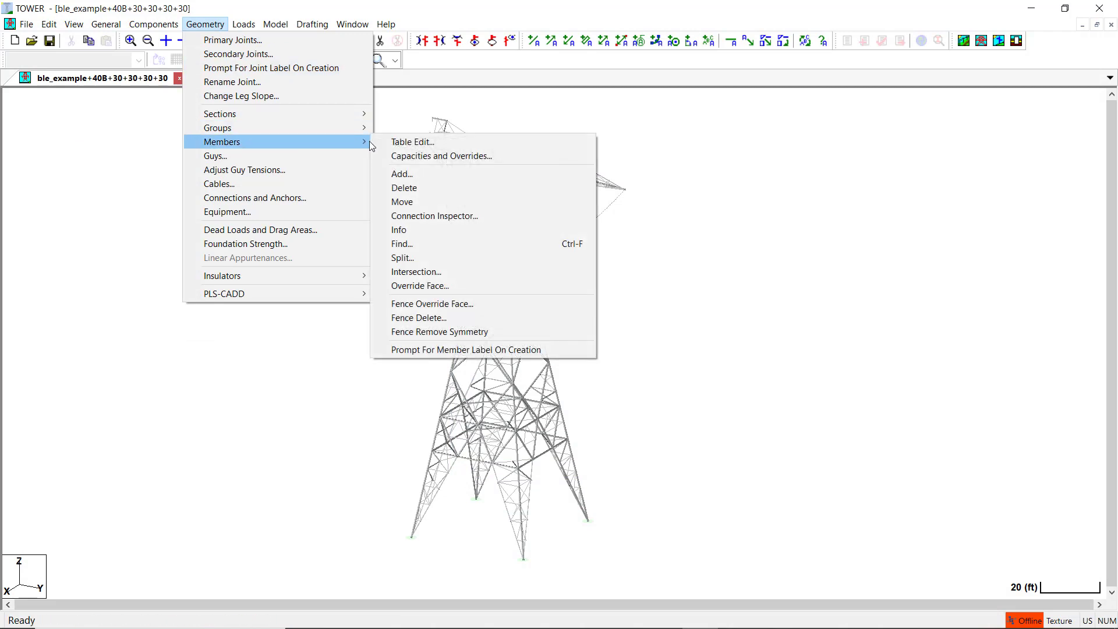
{"action": "left_click", "coordinate": [397, 141]}
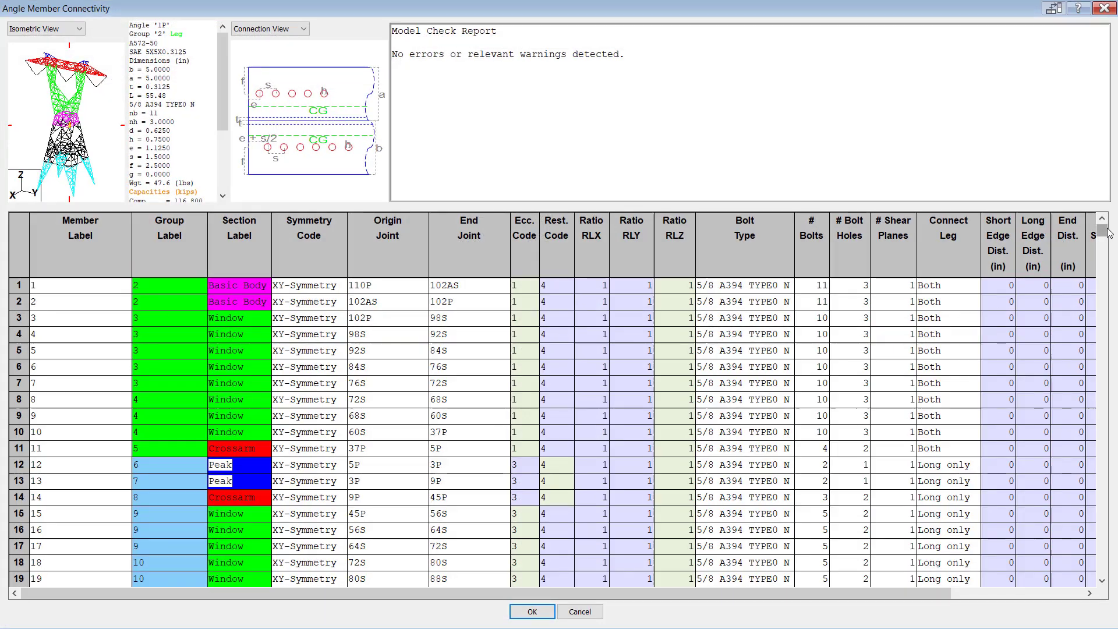
{"action": "left_click_drag", "start_coordinate": [1102, 230], "coordinate": [1096, 260]}
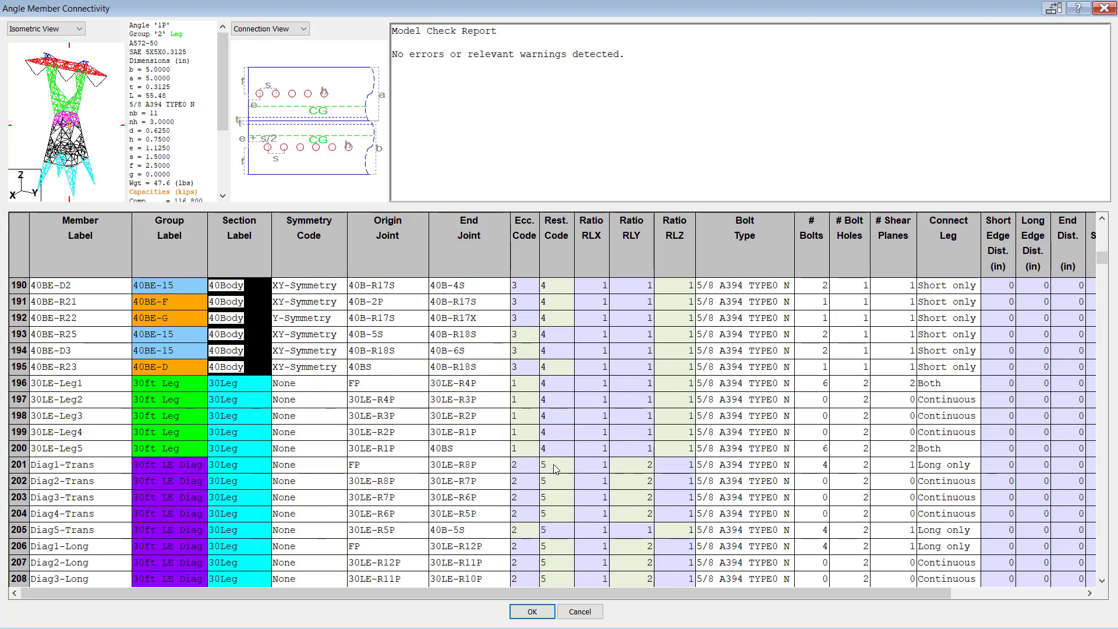
{"action": "left_click", "coordinate": [531, 466]}
{"action": "left_click", "coordinate": [563, 466]}
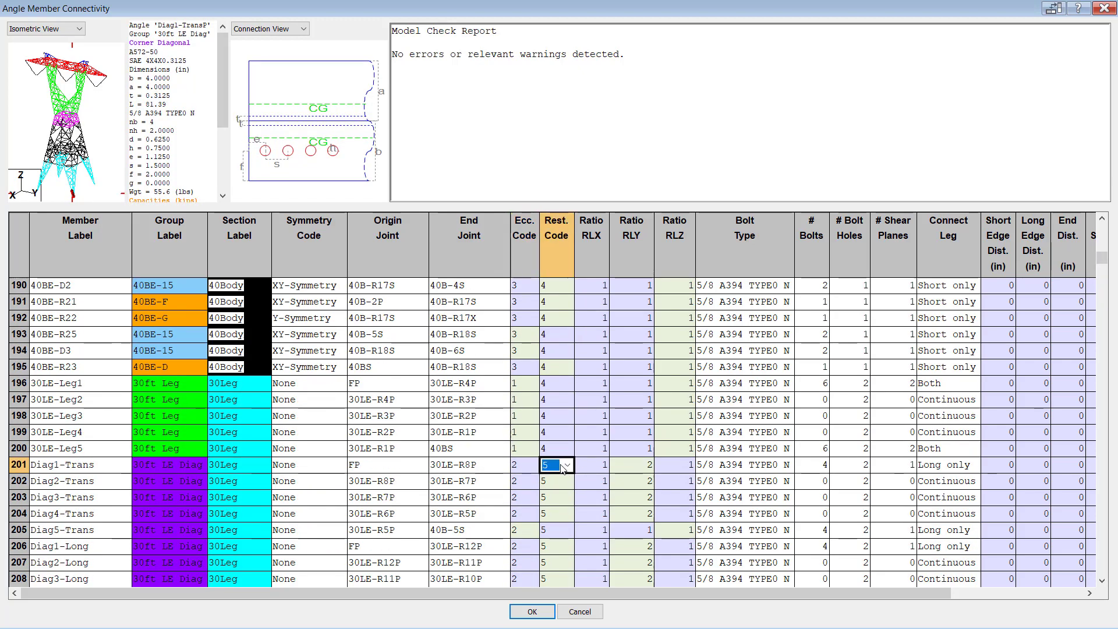
{"action": "key", "text": "Tab"}
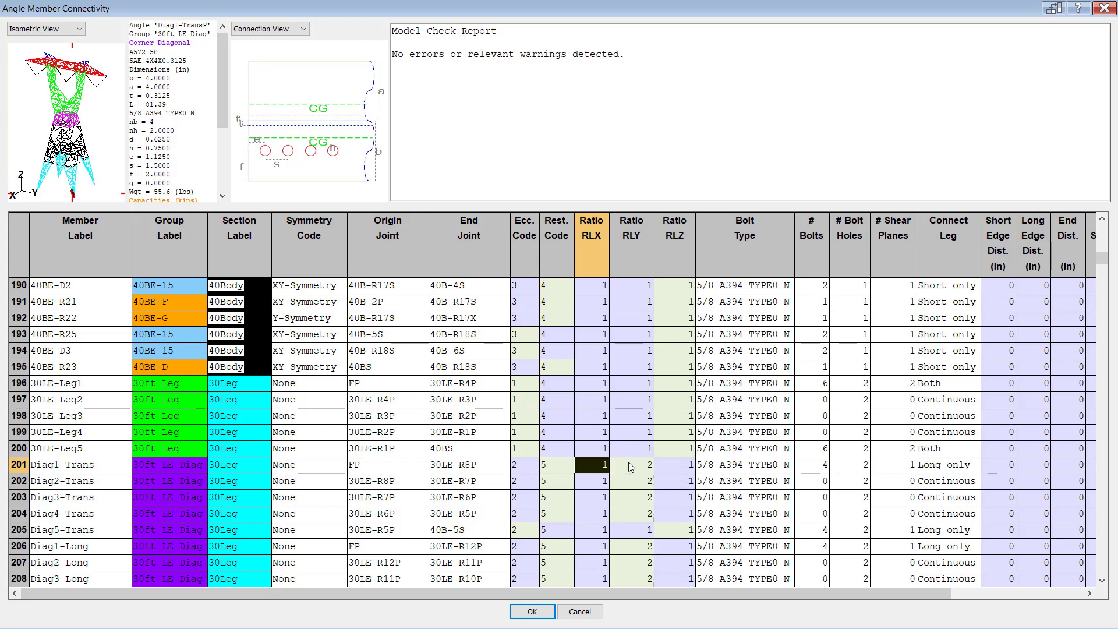
{"action": "left_click", "coordinate": [628, 464]}
{"action": "left_click", "coordinate": [679, 466]}
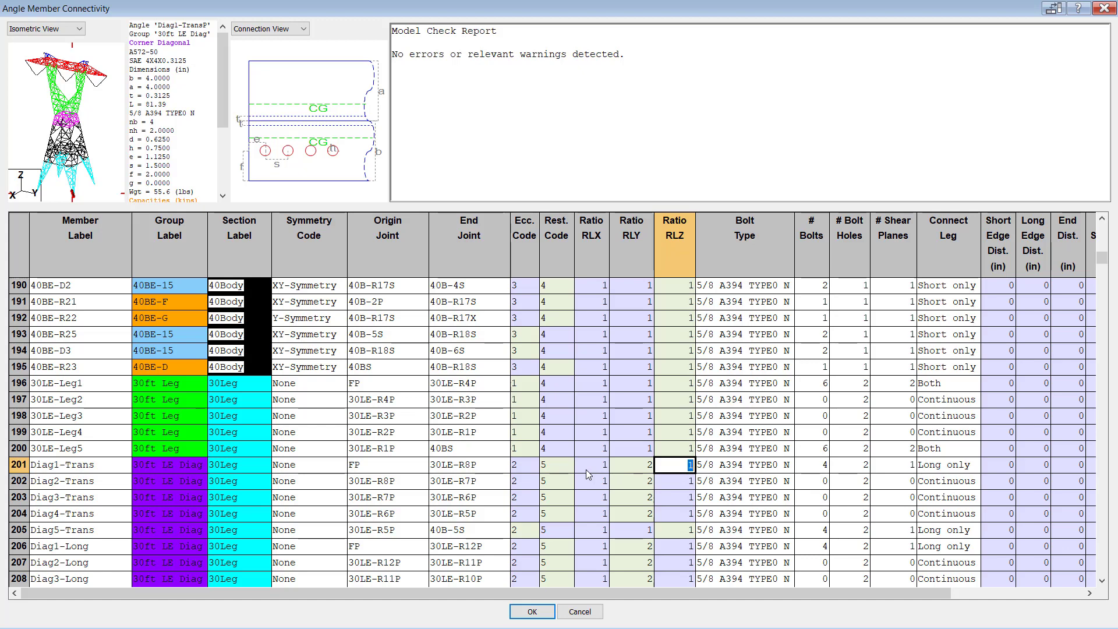
{"action": "scroll", "coordinate": [588, 473], "scroll_direction": "down", "scroll_amount": 1}
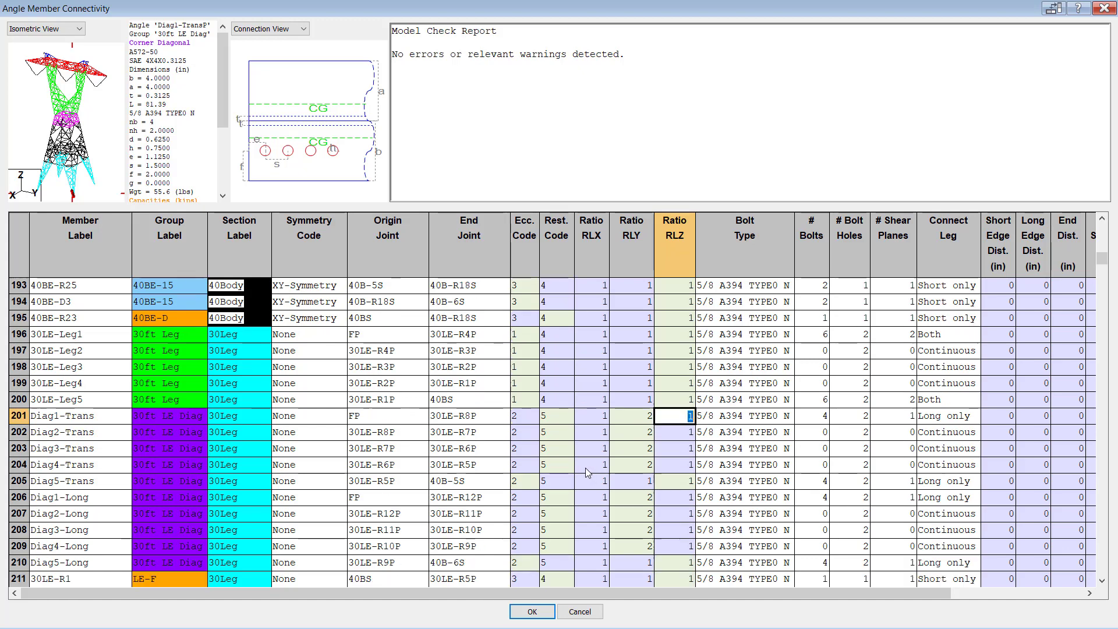
{"action": "scroll", "coordinate": [587, 473], "scroll_direction": "down", "scroll_amount": 1}
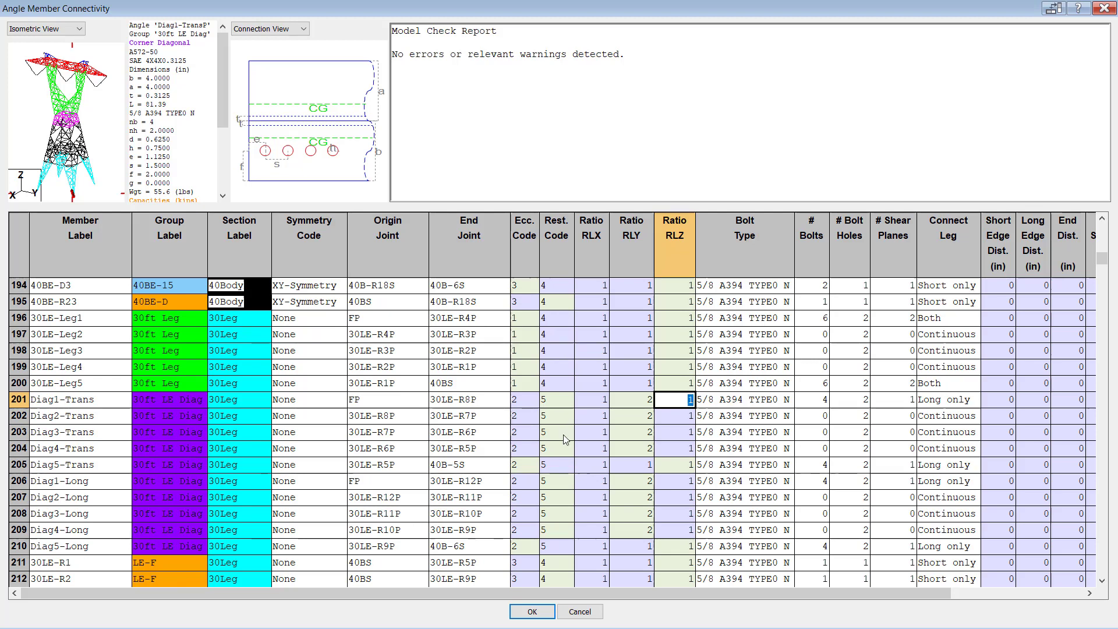
Close the connectivity table and show General Data's Design Checks settings
{"action": "left_click", "coordinate": [587, 613]}
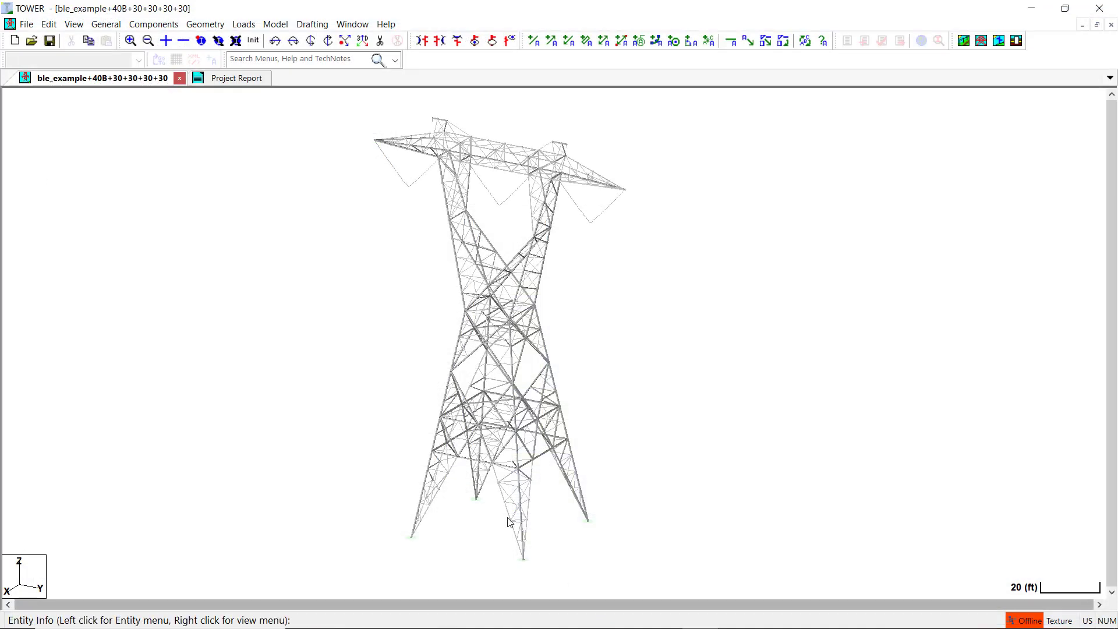
{"action": "left_click", "coordinate": [102, 26]}
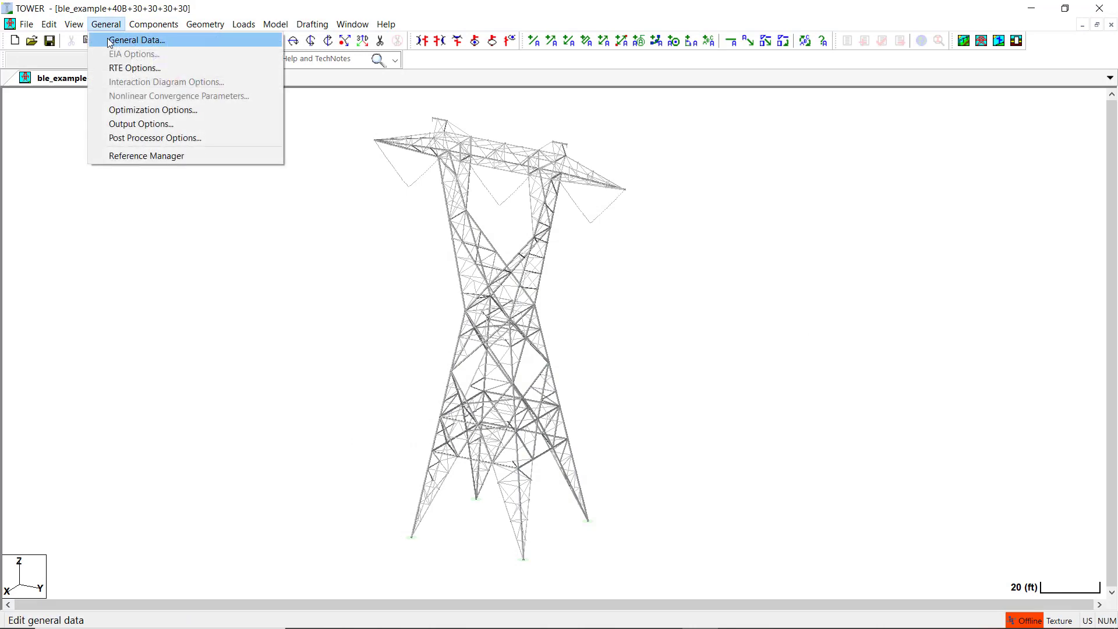
{"action": "left_click", "coordinate": [136, 40]}
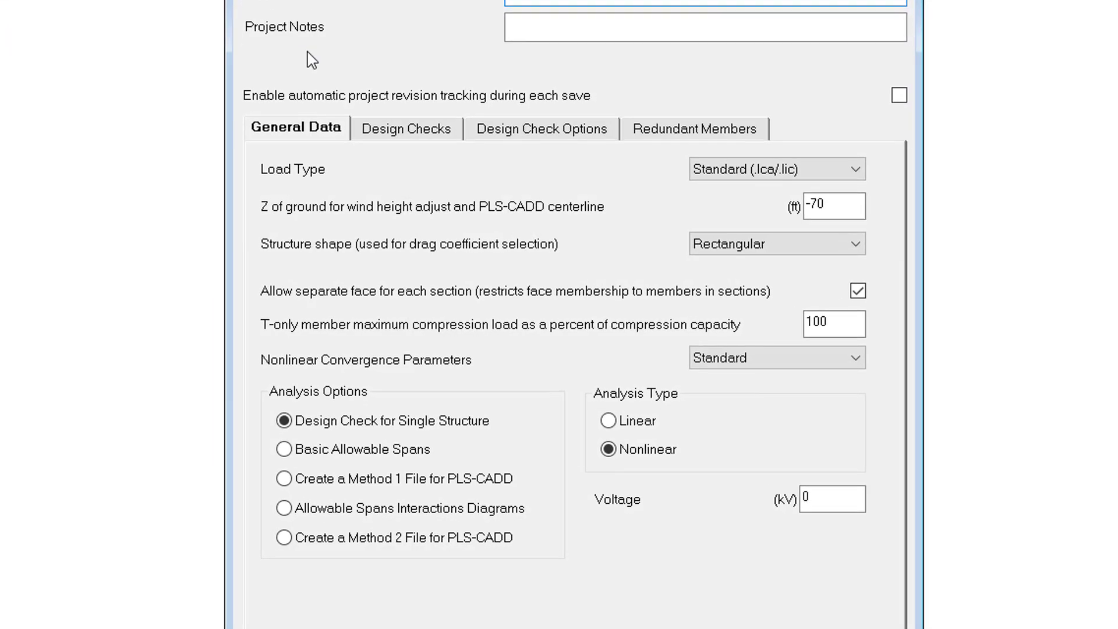
{"action": "left_click", "coordinate": [381, 128]}
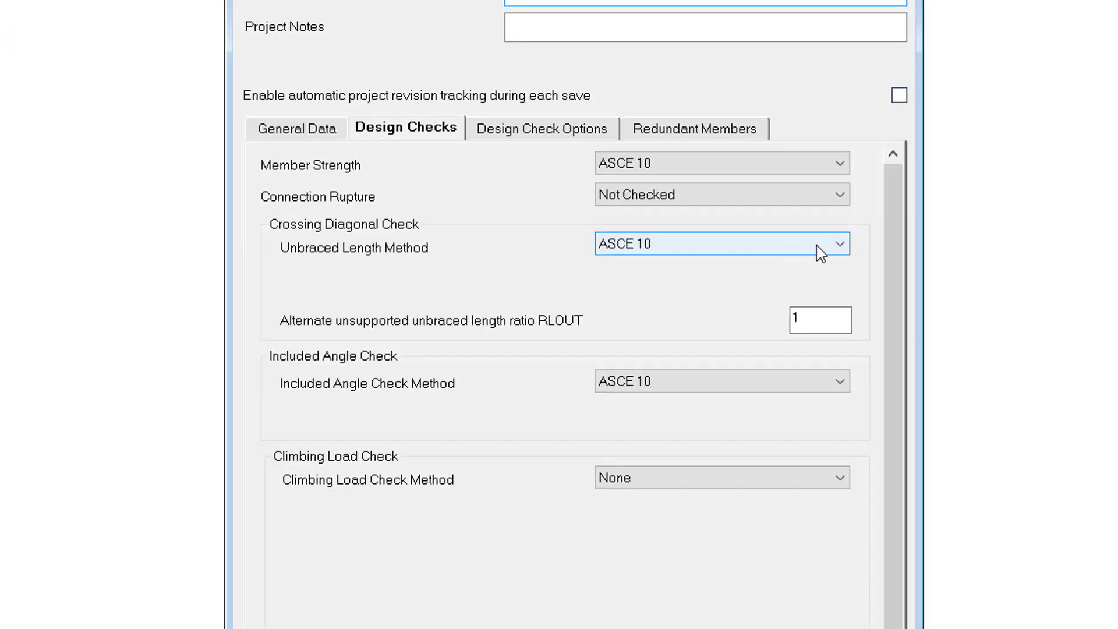
Switch the unbraced length method to Fixed, then back to ASCE 10
{"action": "left_click", "coordinate": [838, 250]}
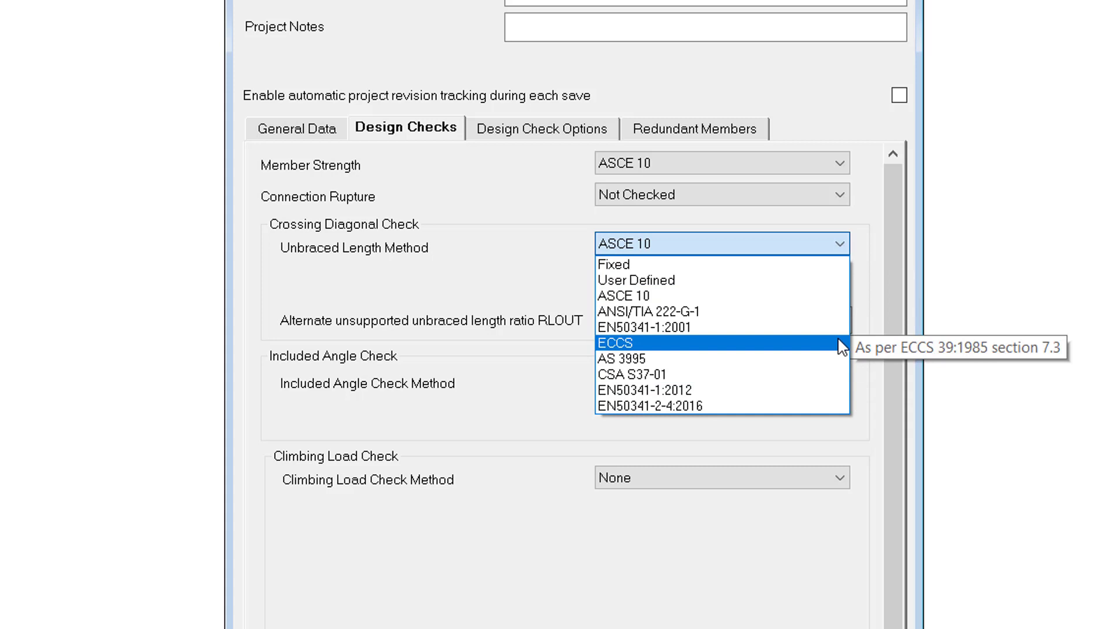
{"action": "left_click", "coordinate": [833, 267]}
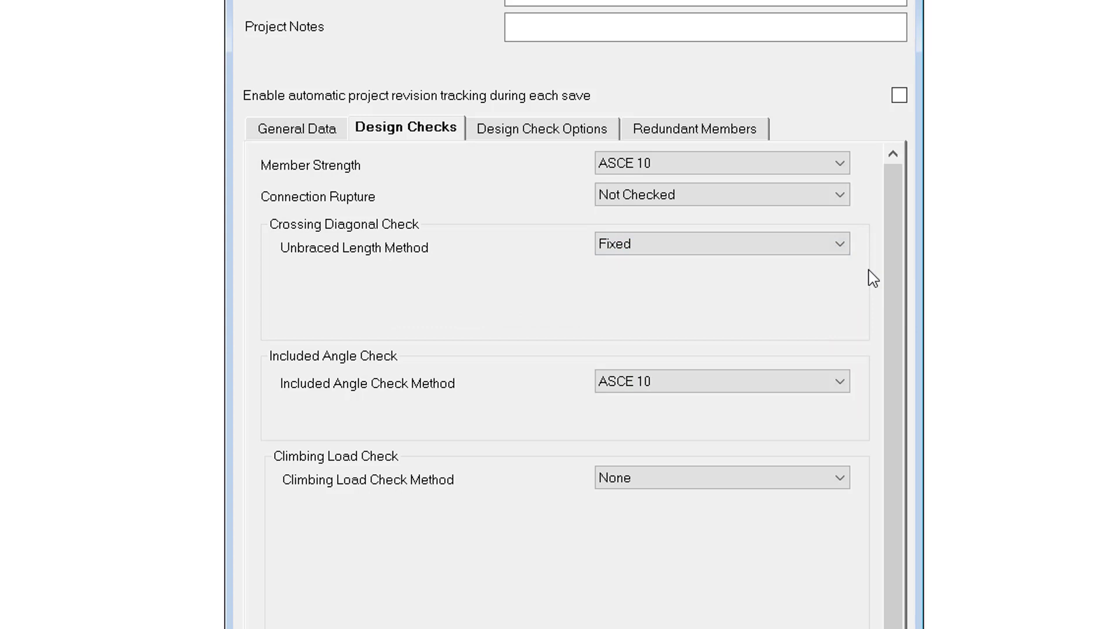
{"action": "left_click", "coordinate": [837, 249]}
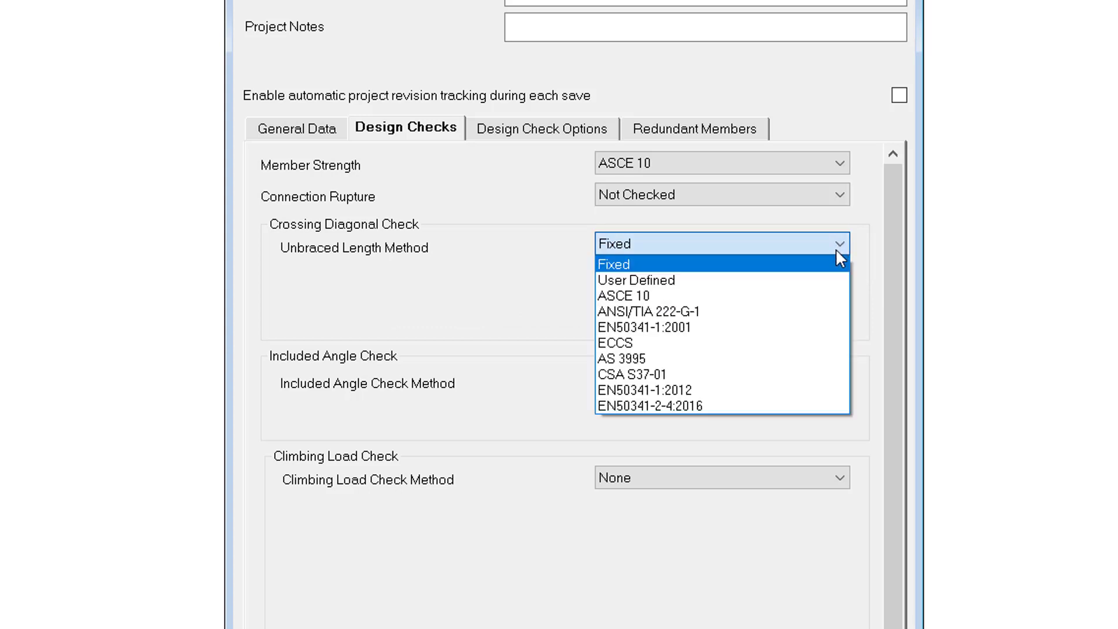
{"action": "left_click", "coordinate": [829, 295]}
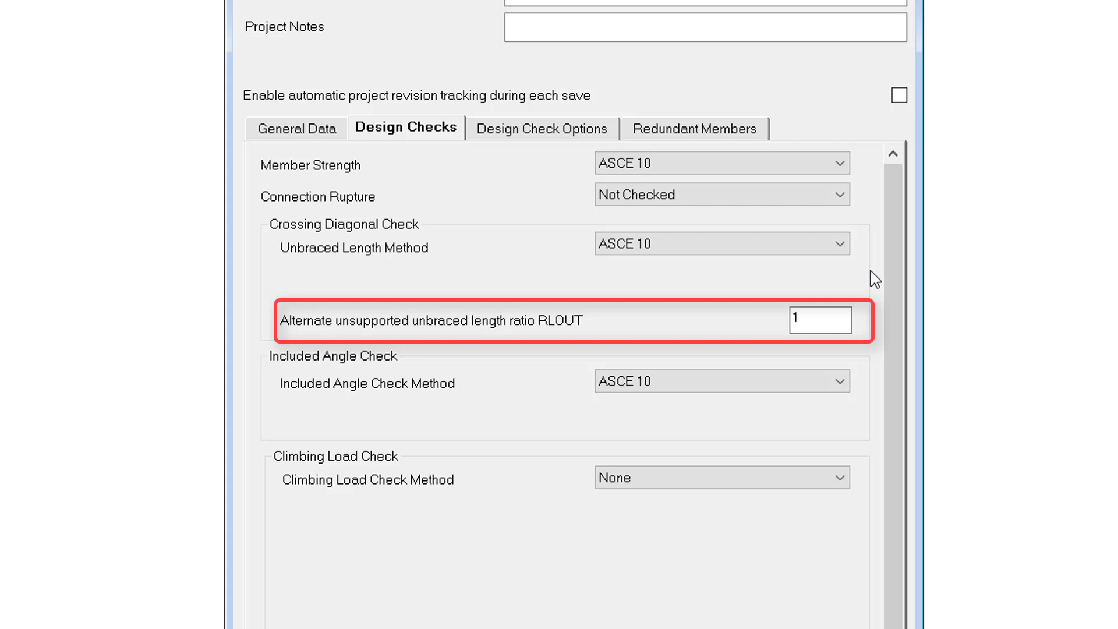
Try EN50341-1:2001, AS 3995, CSA S37-01 and User Defined unbraced length methods, then cancel
{"action": "left_click", "coordinate": [840, 245]}
{"action": "left_click", "coordinate": [804, 329]}
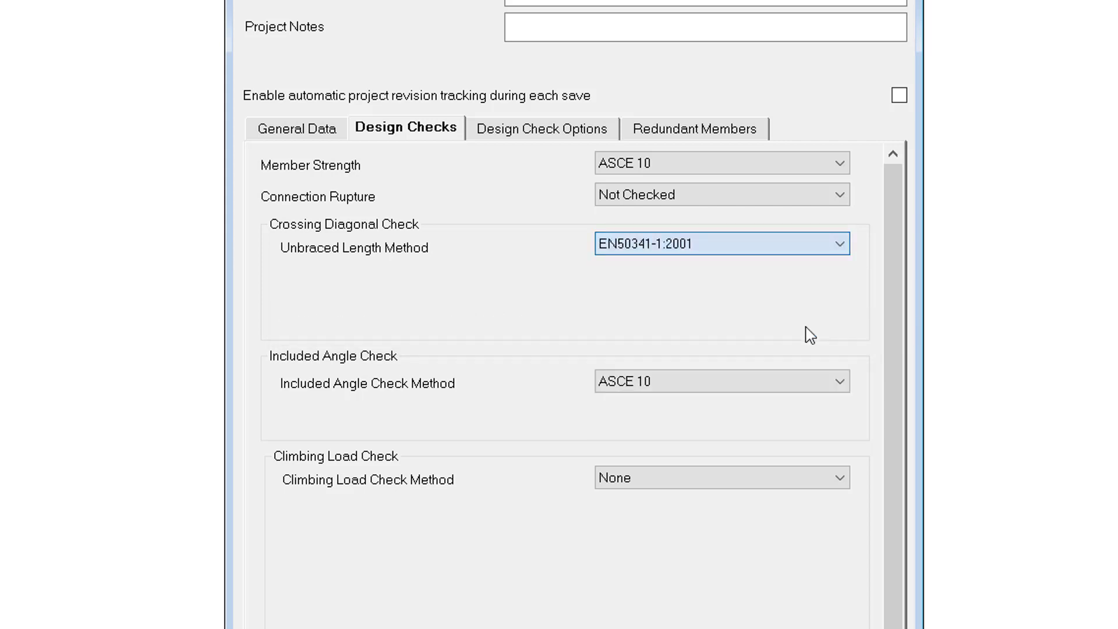
{"action": "left_click", "coordinate": [844, 246]}
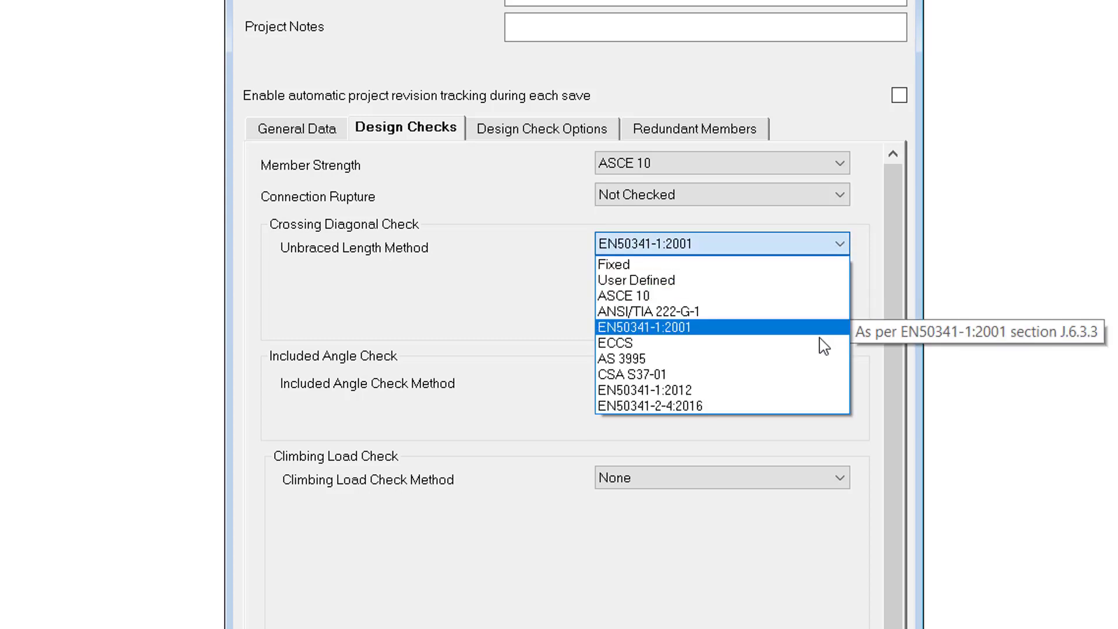
{"action": "left_click", "coordinate": [819, 360]}
{"action": "left_click", "coordinate": [838, 245]}
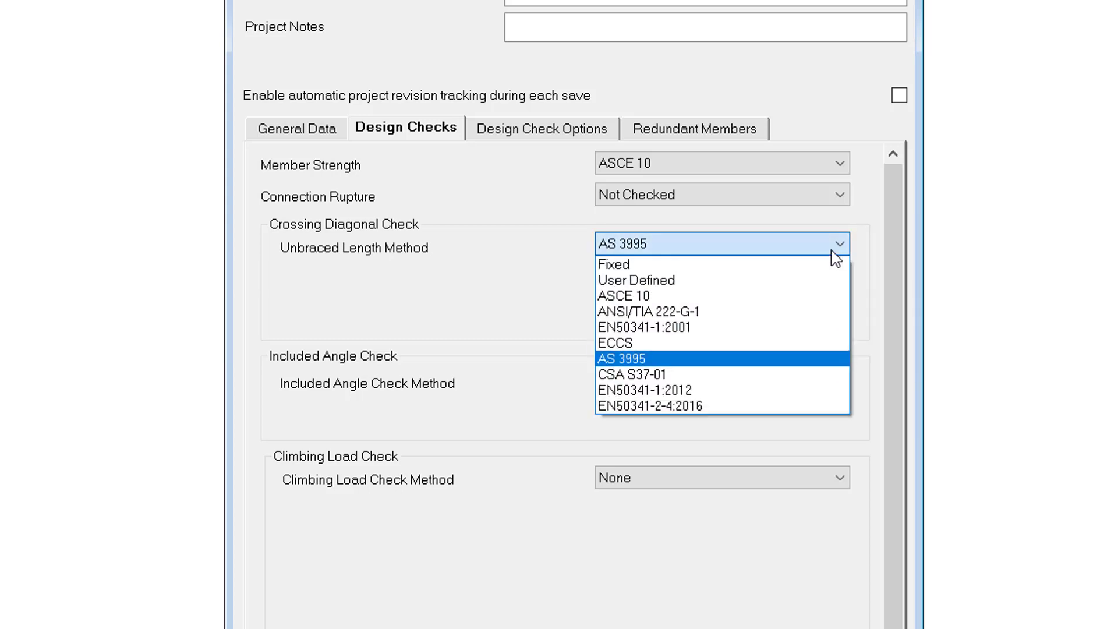
{"action": "left_click", "coordinate": [834, 375]}
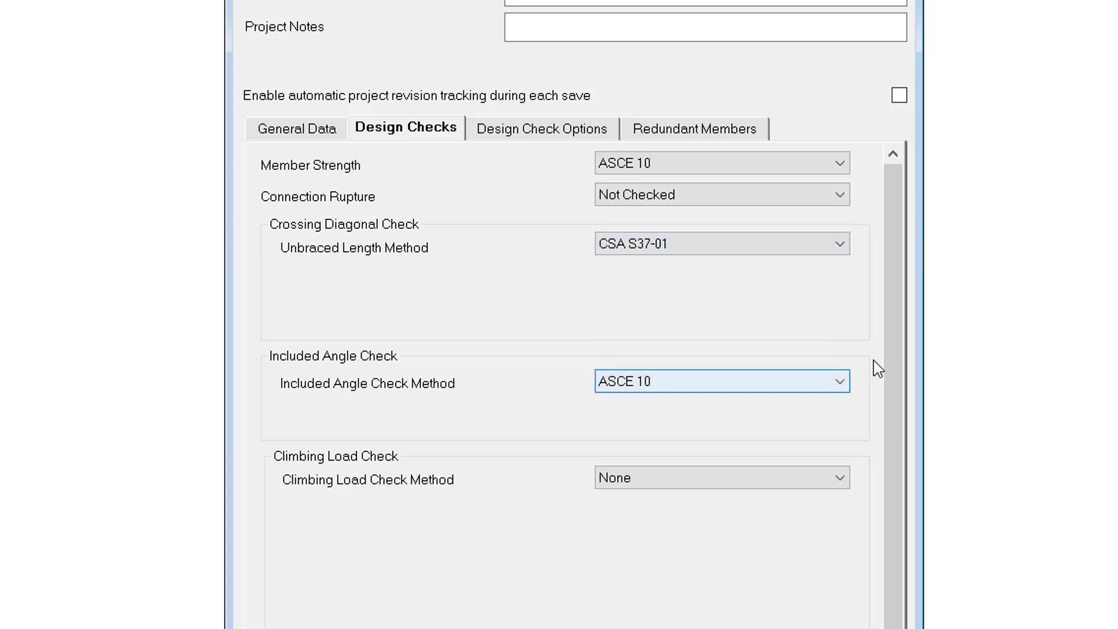
{"action": "left_click", "coordinate": [840, 245]}
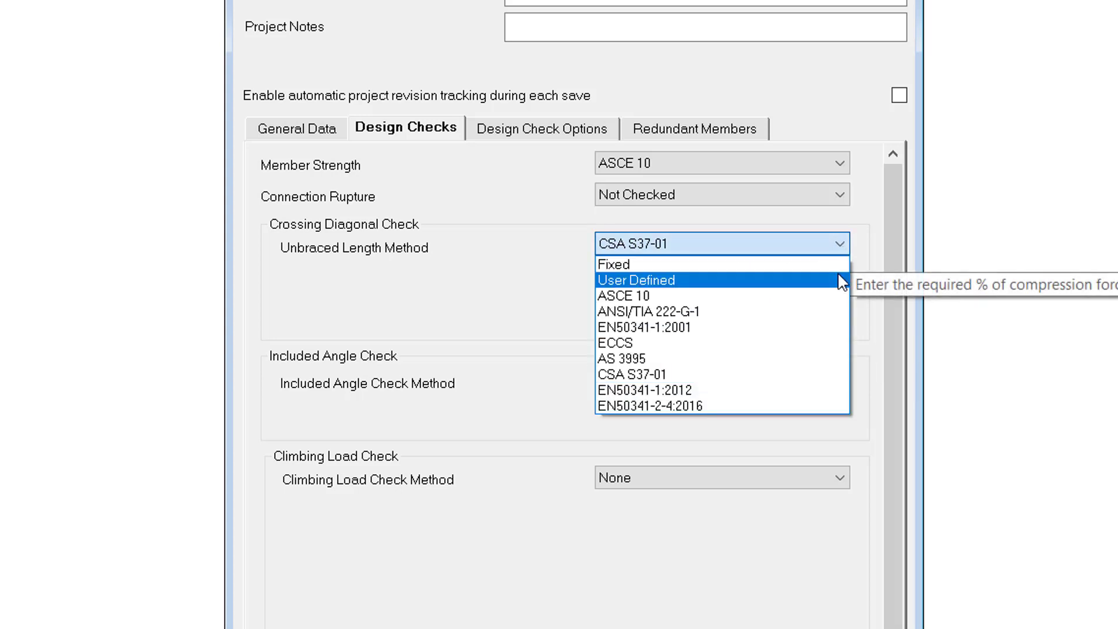
{"action": "left_click", "coordinate": [841, 281]}
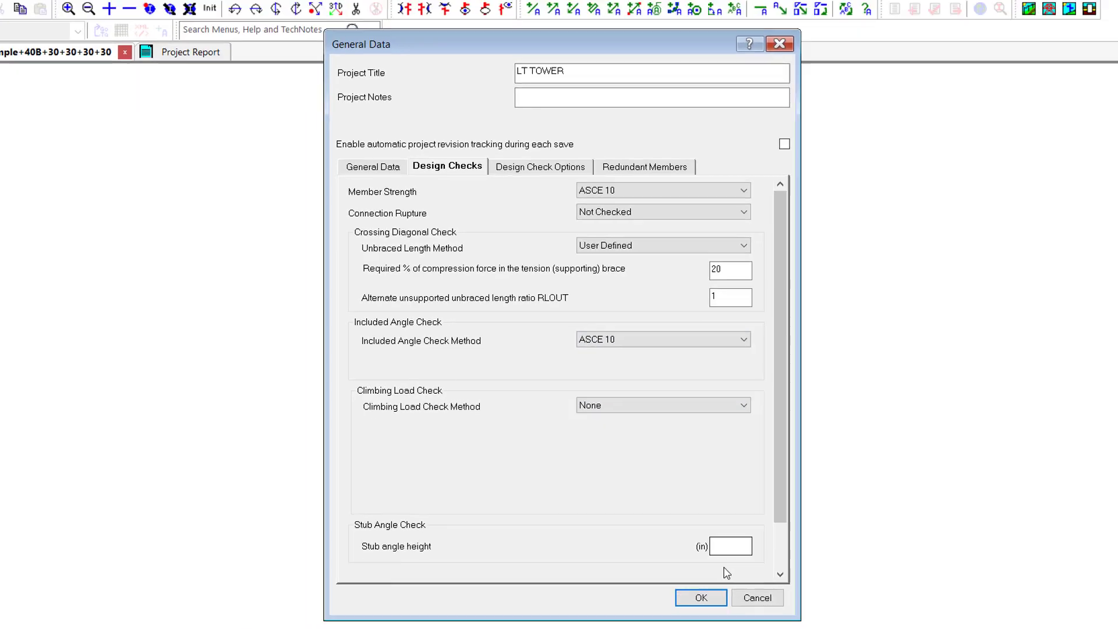
{"action": "left_click", "coordinate": [727, 552]}
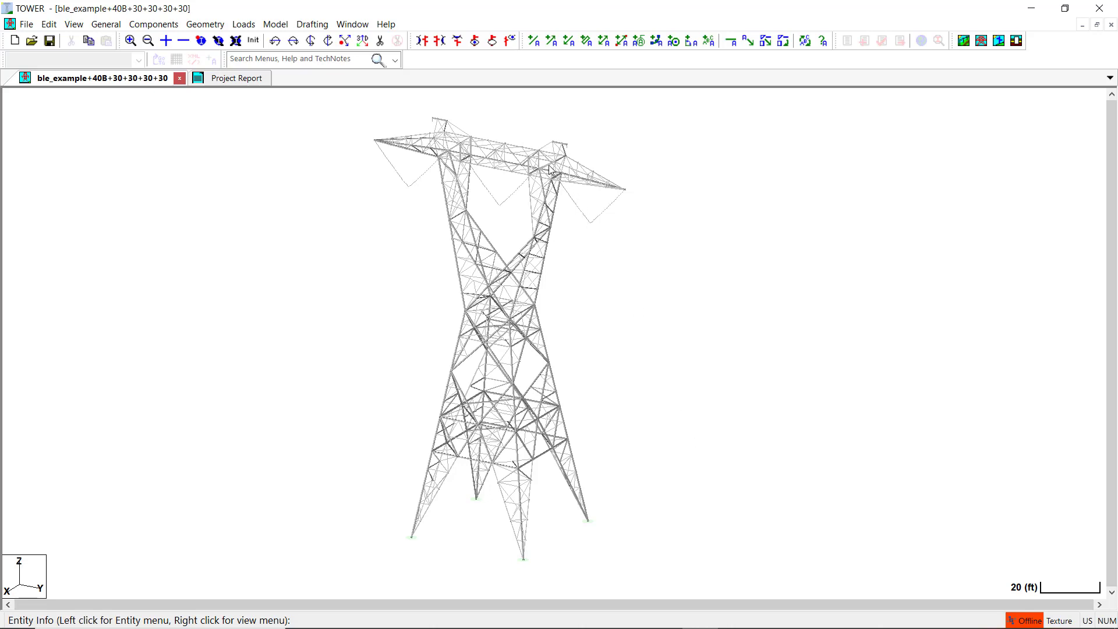
Zoom in and switch to the individual-member inspection tool to examine a crossing brace
{"action": "scroll", "coordinate": [550, 170], "scroll_direction": "up", "scroll_amount": 2}
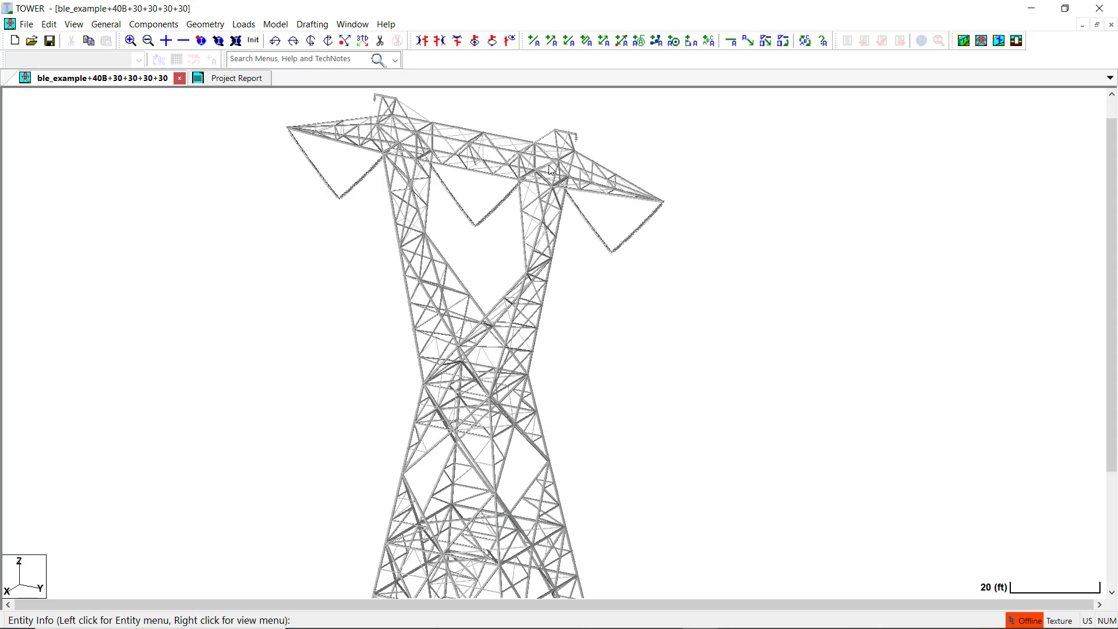
{"action": "left_click", "coordinate": [219, 41]}
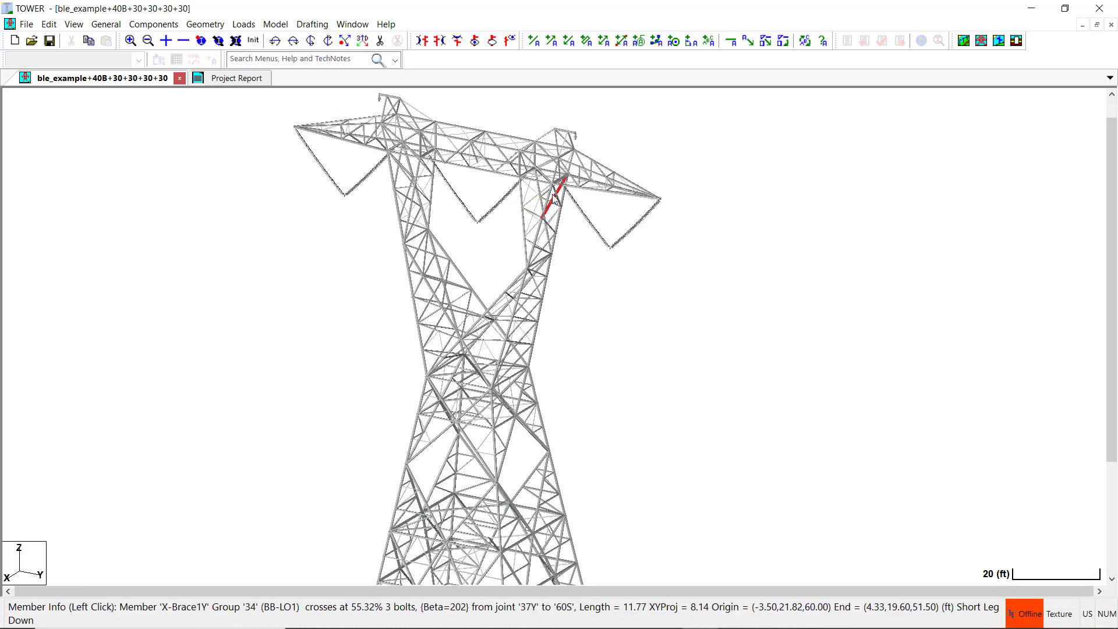
{"action": "scroll", "coordinate": [554, 200], "scroll_direction": "down", "scroll_amount": 4}
{"action": "scroll", "coordinate": [531, 358], "scroll_direction": "up", "scroll_amount": 6}
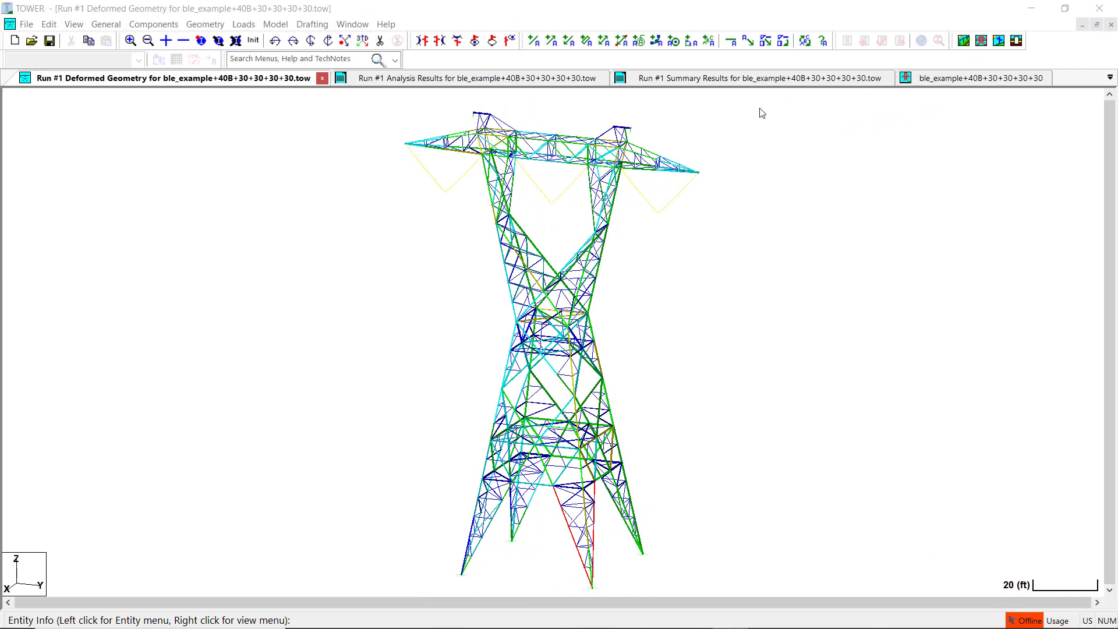
Show the Run #1 Analysis Results at the Case 1 Crossing Diagonal Check section
{"action": "left_click", "coordinate": [542, 81]}
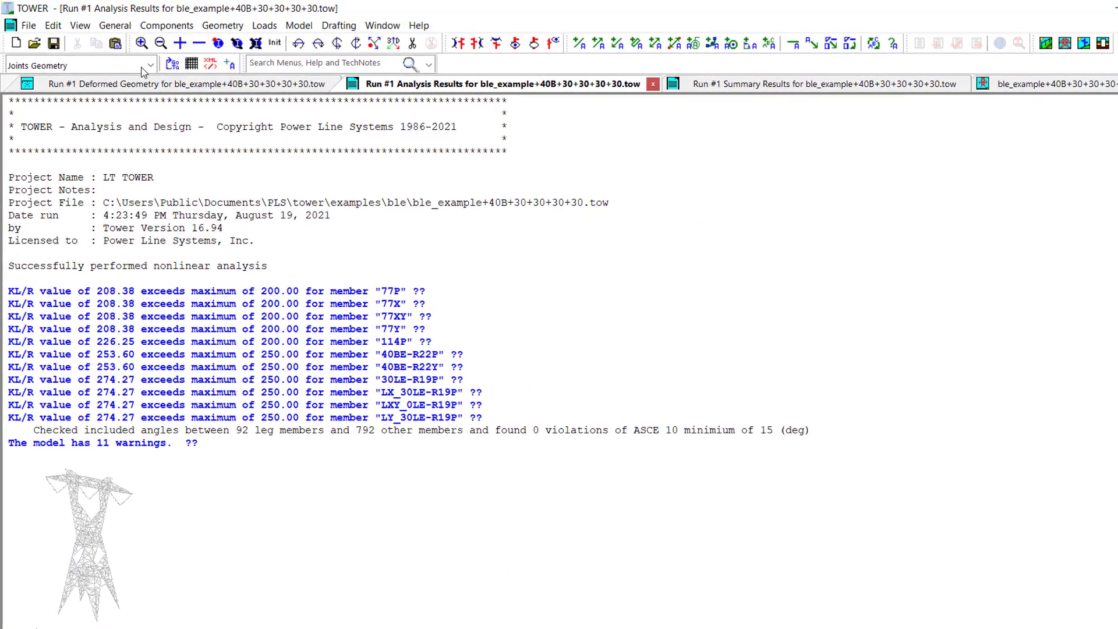
{"action": "left_click", "coordinate": [140, 61]}
{"action": "scroll", "coordinate": [253, 233], "scroll_direction": "down", "scroll_amount": 8}
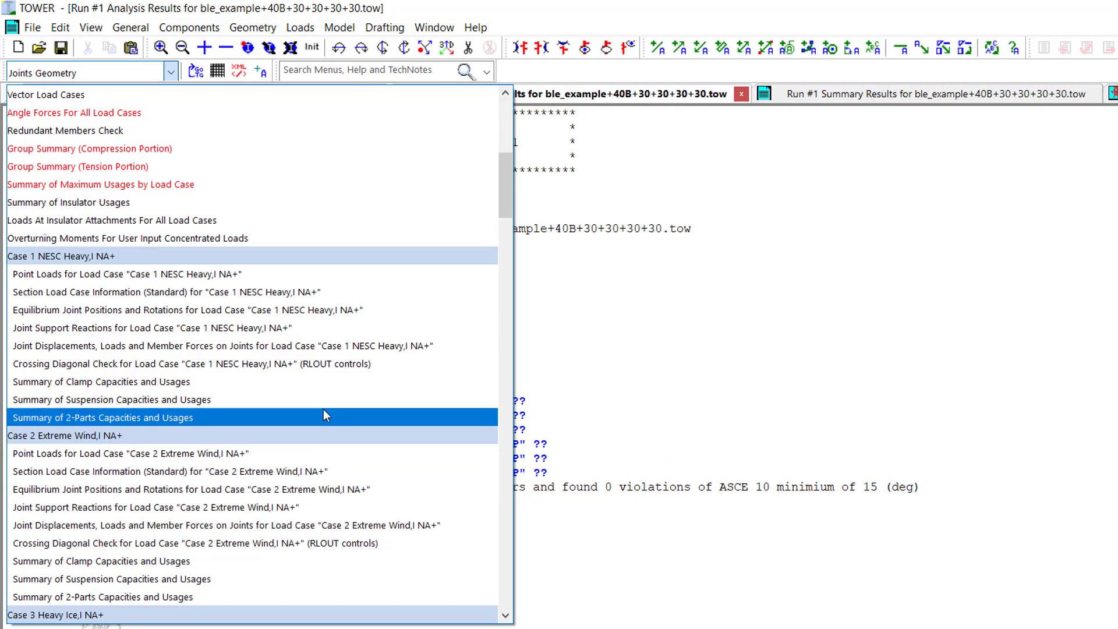
{"action": "left_click", "coordinate": [321, 364]}
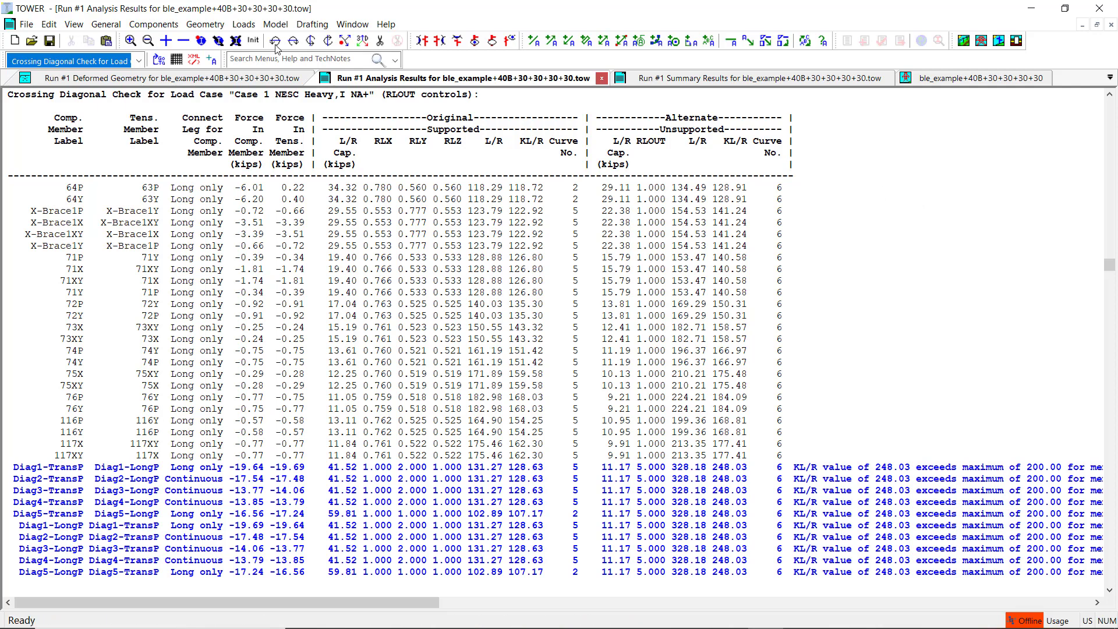
{"action": "left_click", "coordinate": [206, 25]}
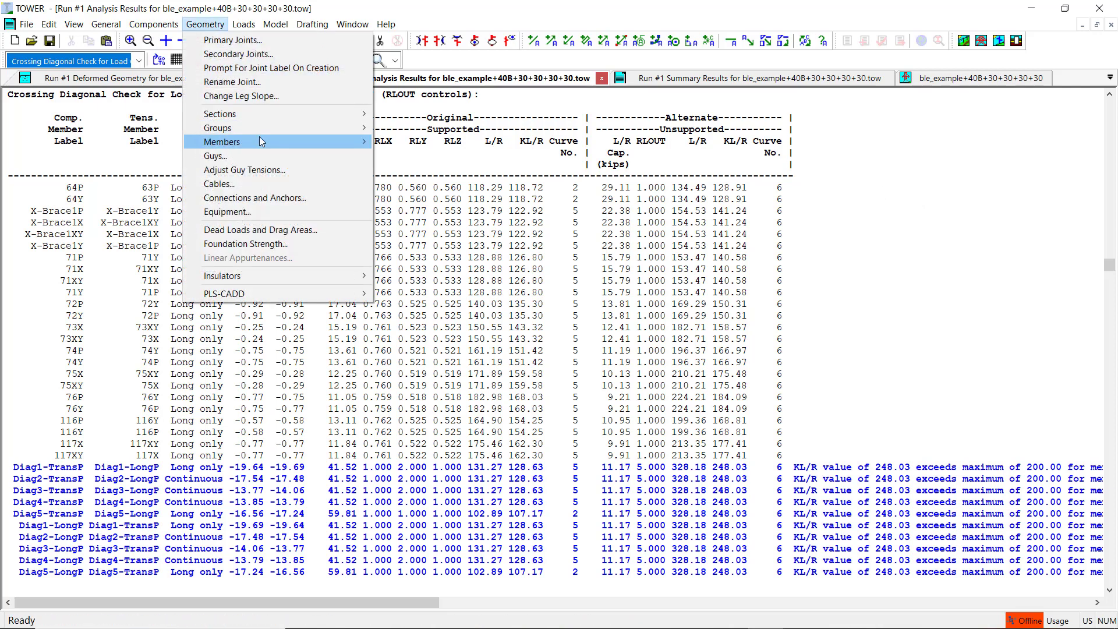
{"action": "mouse_move", "coordinate": [260, 142]}
{"action": "left_click", "coordinate": [399, 144]}
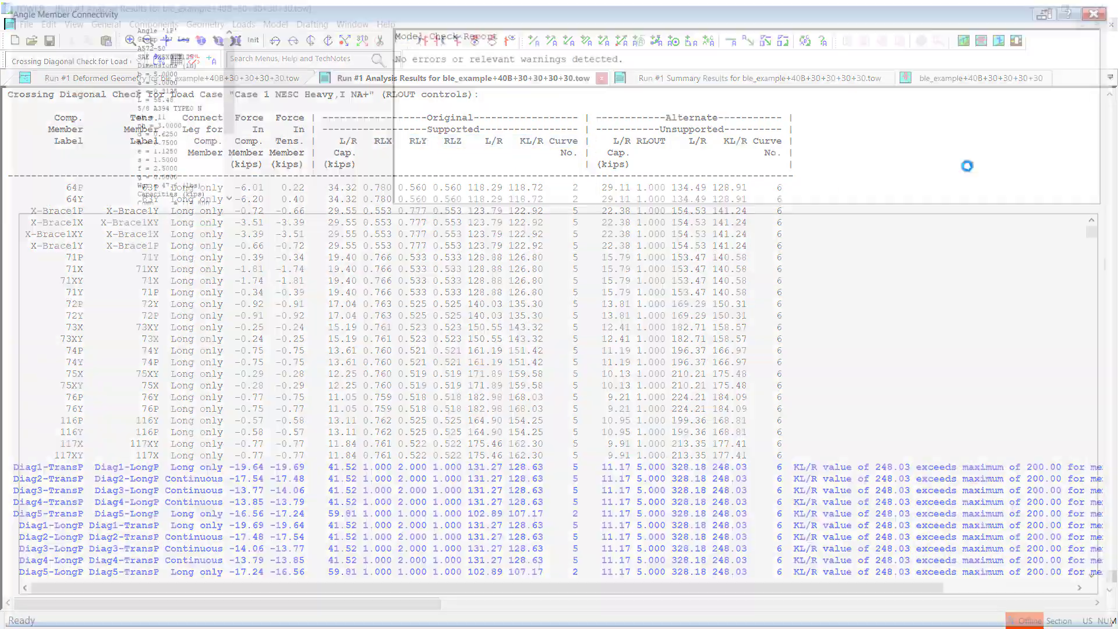
{"action": "scroll", "coordinate": [1102, 238], "scroll_direction": "down", "scroll_amount": 4}
{"action": "left_click_drag", "start_coordinate": [1102, 238], "coordinate": [1106, 261]}
{"action": "scroll", "coordinate": [931, 291], "scroll_direction": "down", "scroll_amount": 1}
{"action": "scroll", "coordinate": [931, 291], "scroll_direction": "up", "scroll_amount": 3}
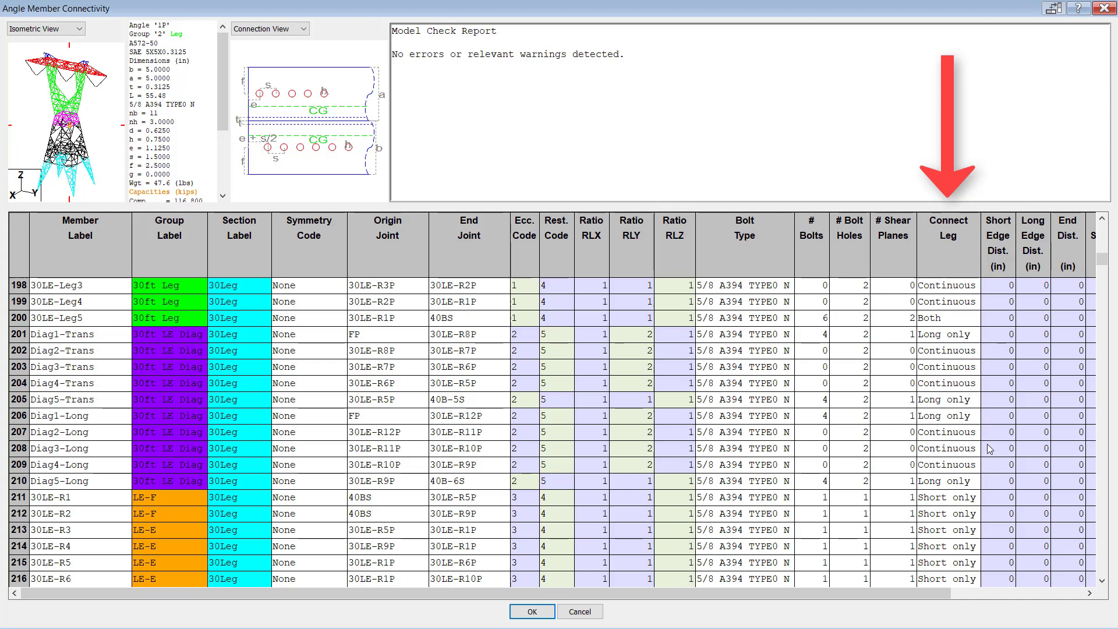
{"action": "left_click", "coordinate": [580, 611]}
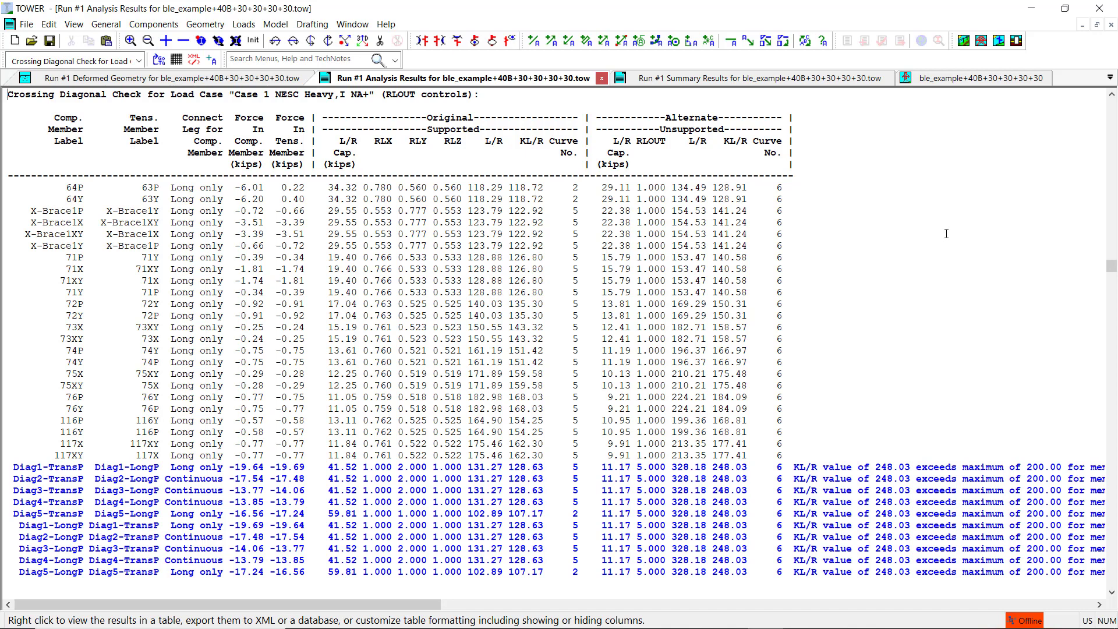
Jump to Run #1's Group Summary (Compression Portion) table and scroll through its usages
{"action": "left_click", "coordinate": [774, 82]}
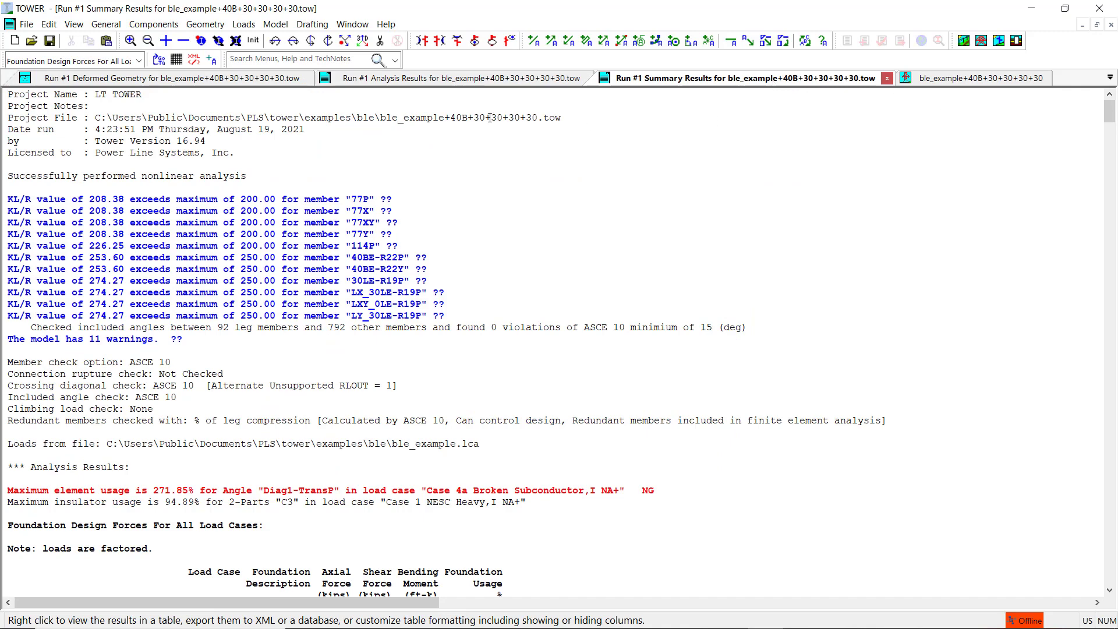
{"action": "left_click", "coordinate": [138, 60]}
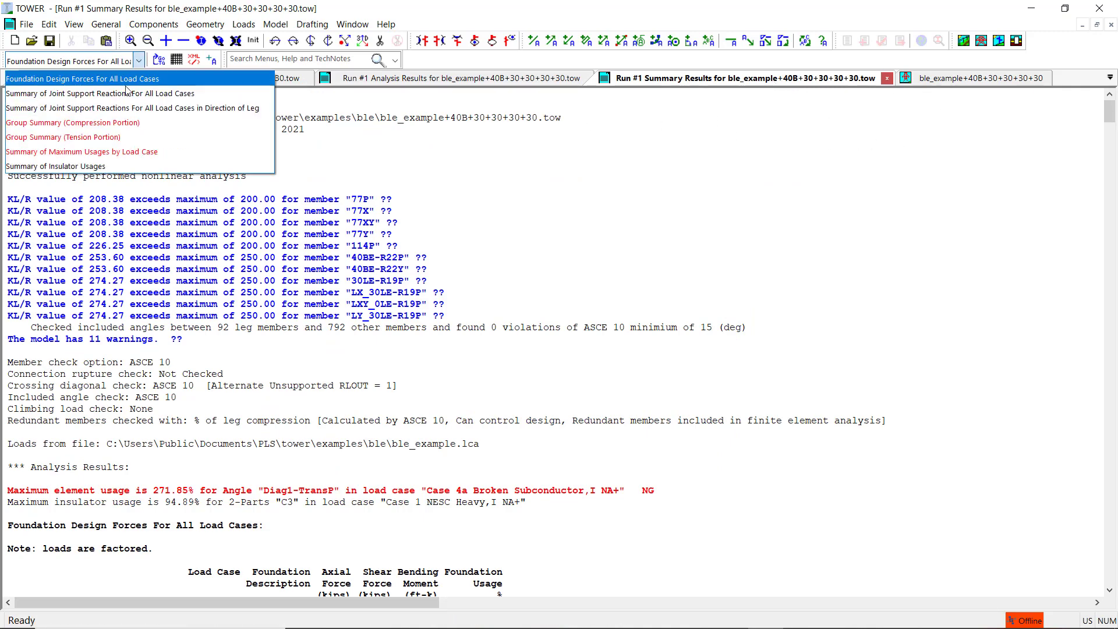
{"action": "left_click", "coordinate": [134, 123]}
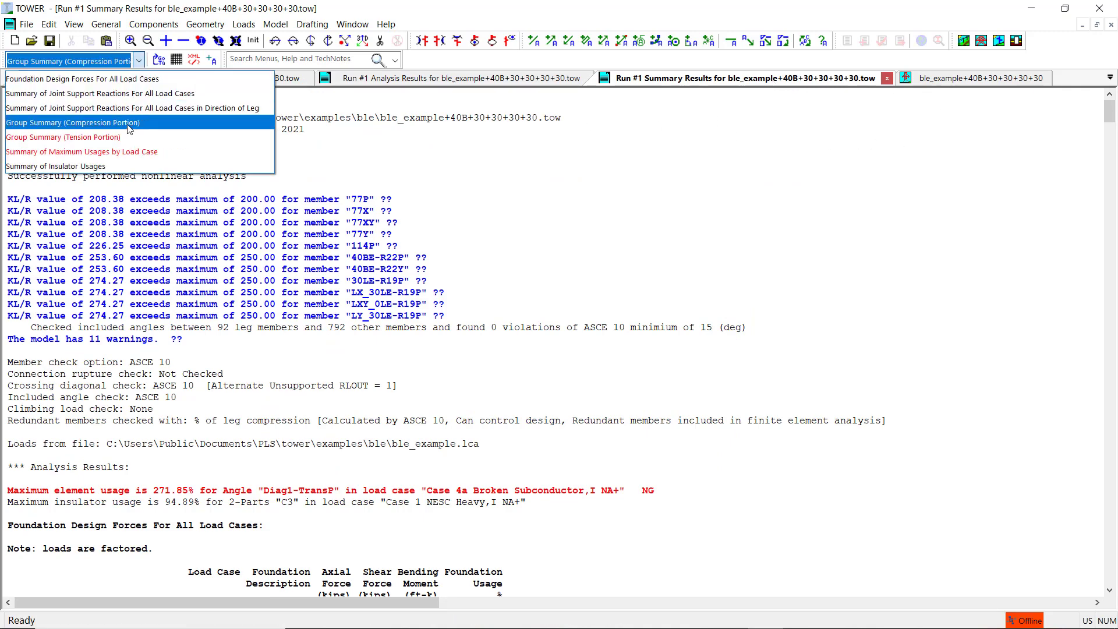
{"action": "left_click", "coordinate": [159, 60]}
{"action": "scroll", "coordinate": [737, 341], "scroll_direction": "down", "scroll_amount": 13}
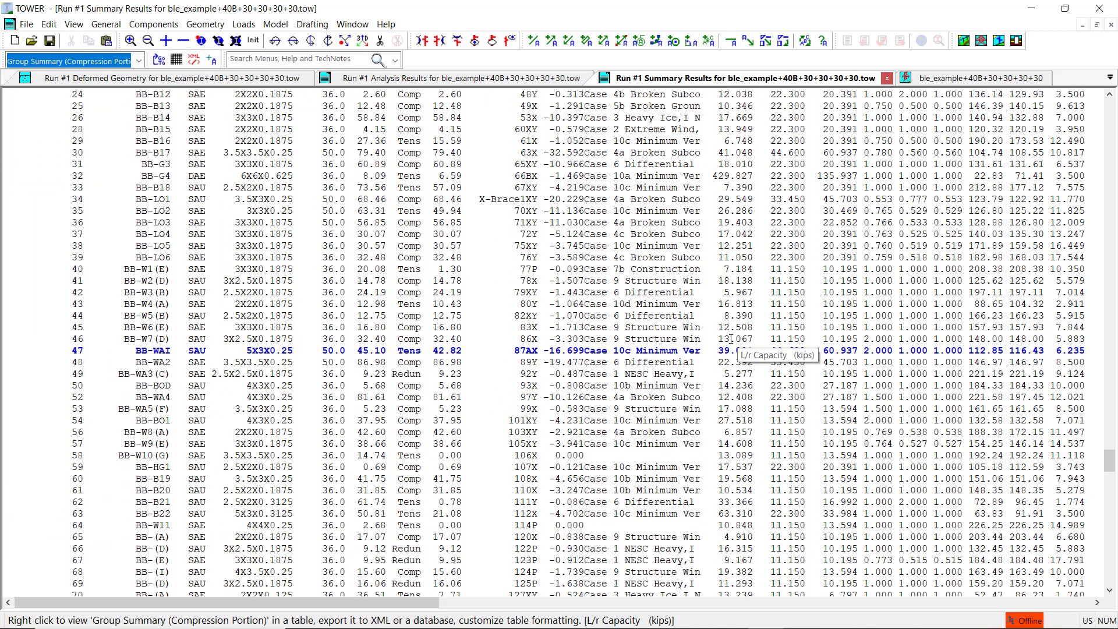
{"action": "scroll", "coordinate": [726, 336], "scroll_direction": "down", "scroll_amount": 20}
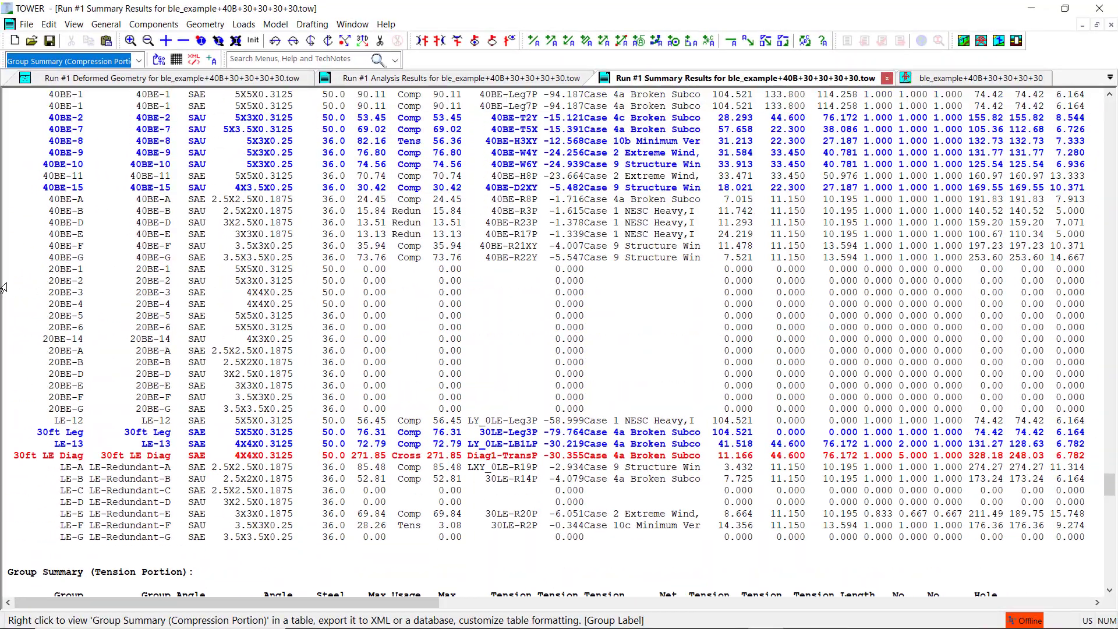
{"action": "scroll", "coordinate": [3, 287], "scroll_direction": "up", "scroll_amount": 5}
{"action": "scroll", "coordinate": [2, 286], "scroll_direction": "up", "scroll_amount": 15}
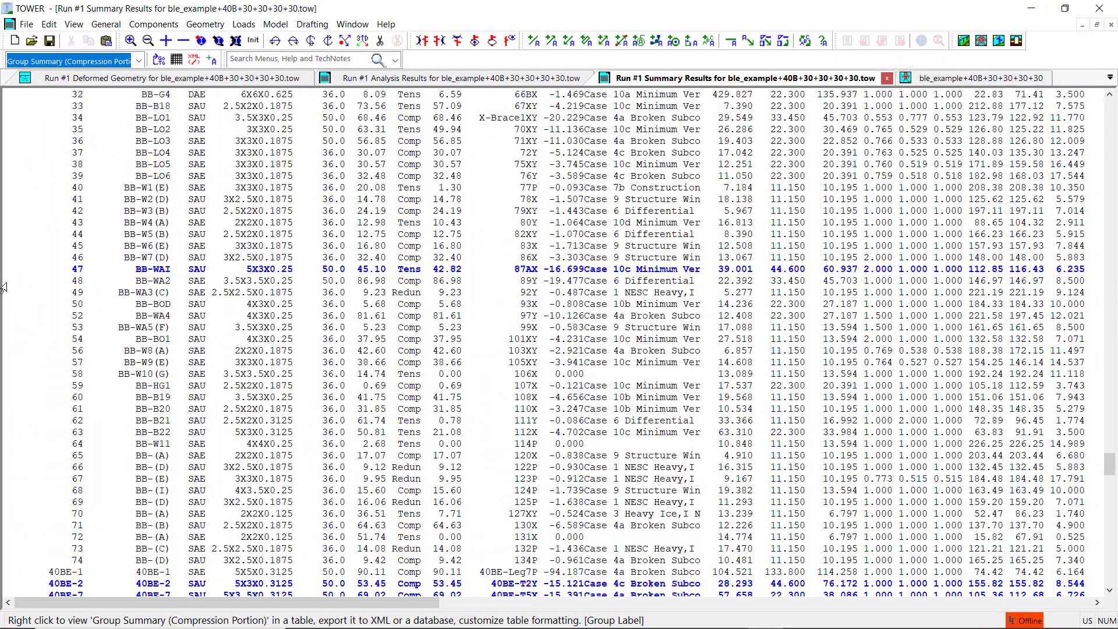
{"action": "scroll", "coordinate": [3, 286], "scroll_direction": "up", "scroll_amount": 3}
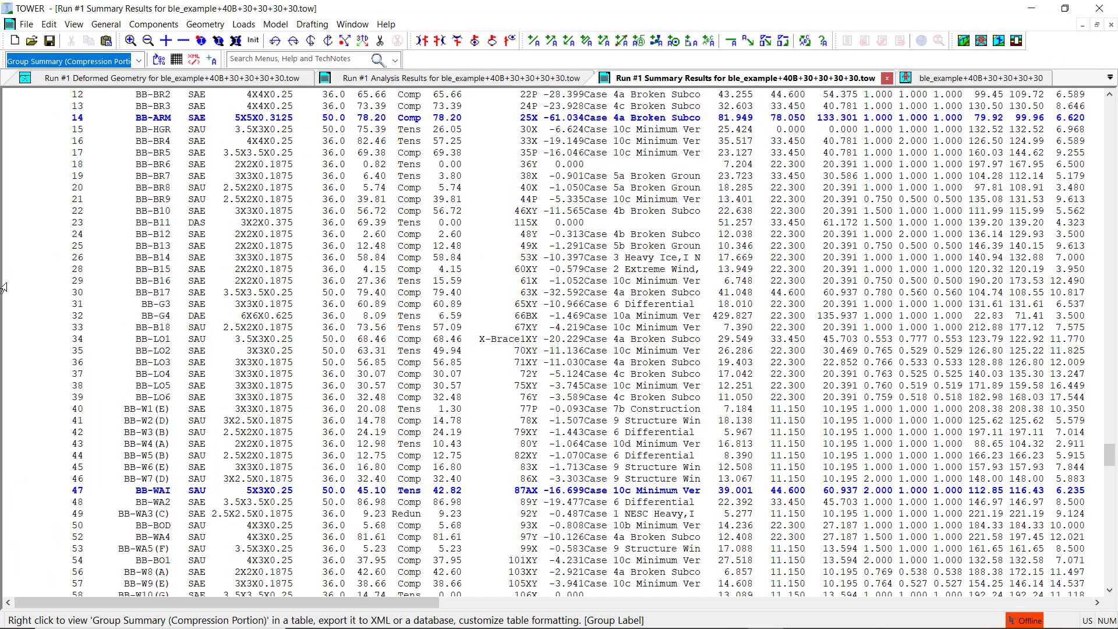